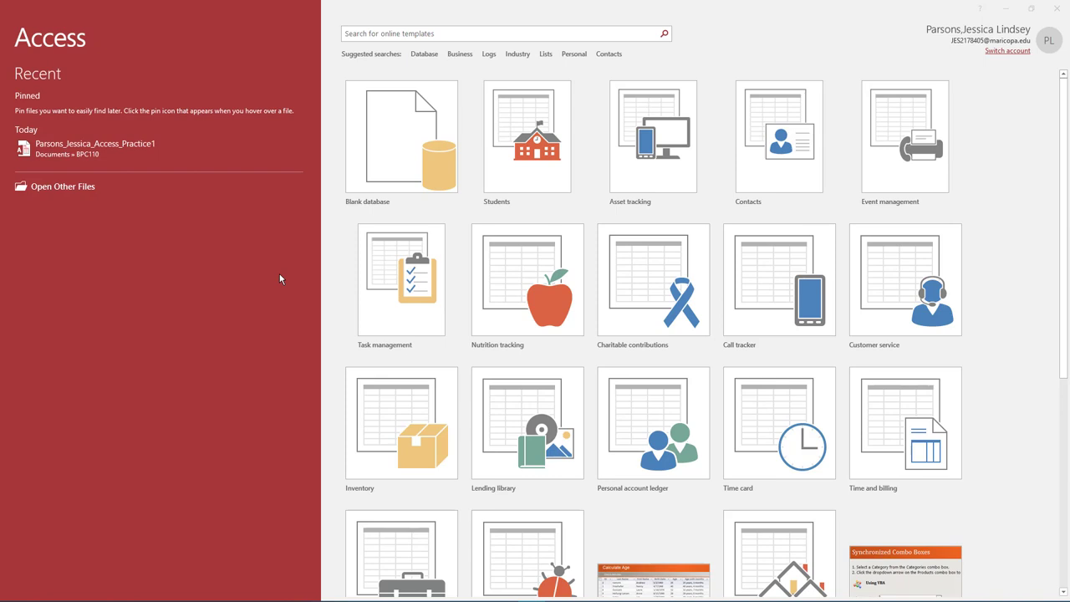
# Create a blank database named Lastname_Firstname_Access_Practice2 in the BPC110 folder
pyautogui.click(391, 148)
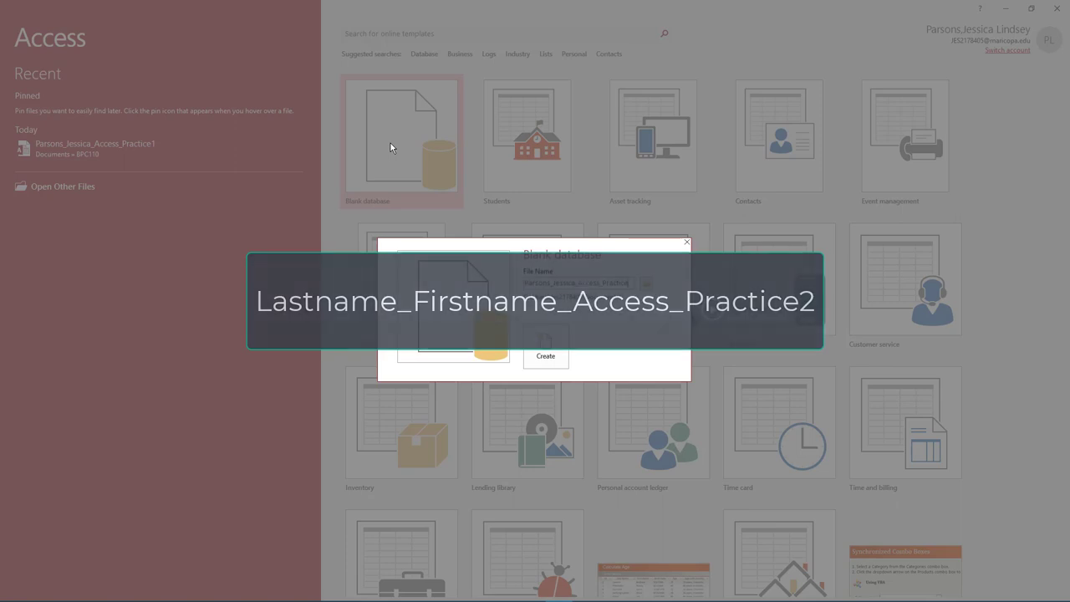
pyautogui.click(648, 285)
pyautogui.doubleClick(125, 94)
pyautogui.click(435, 282)
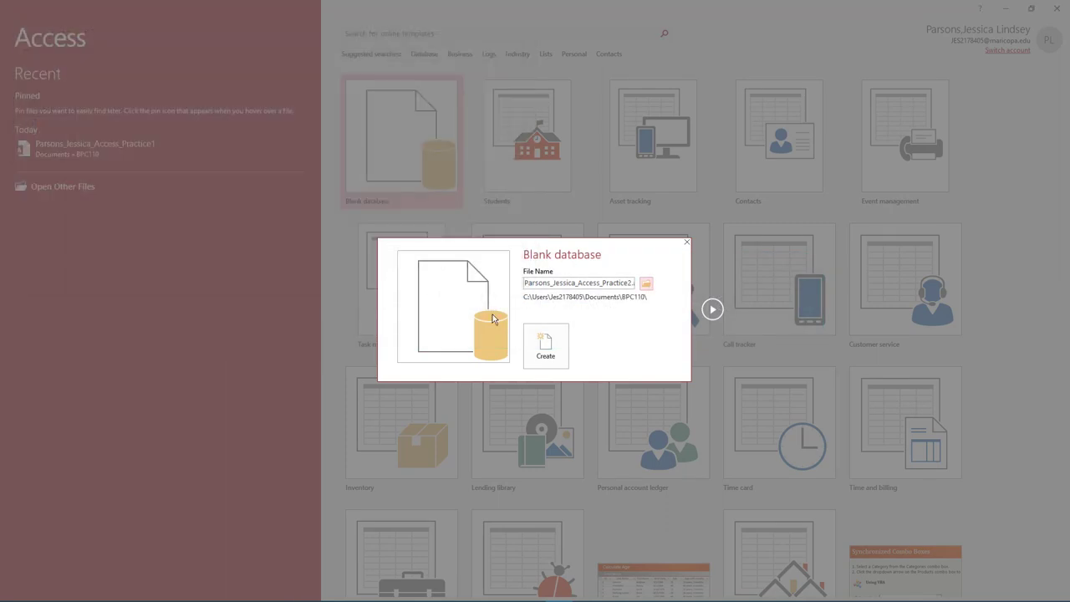
pyautogui.click(545, 346)
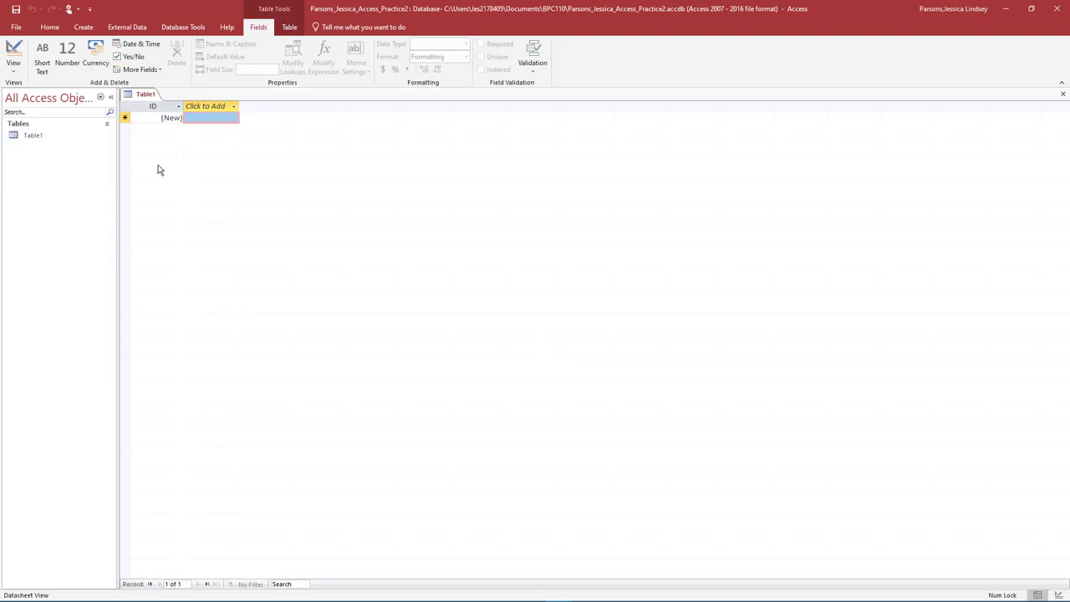
# Add Short Text fields Last Name, First Name and Field of Interest to Table1
pyautogui.click(13, 65)
pyautogui.click(25, 94)
pyautogui.click(234, 106)
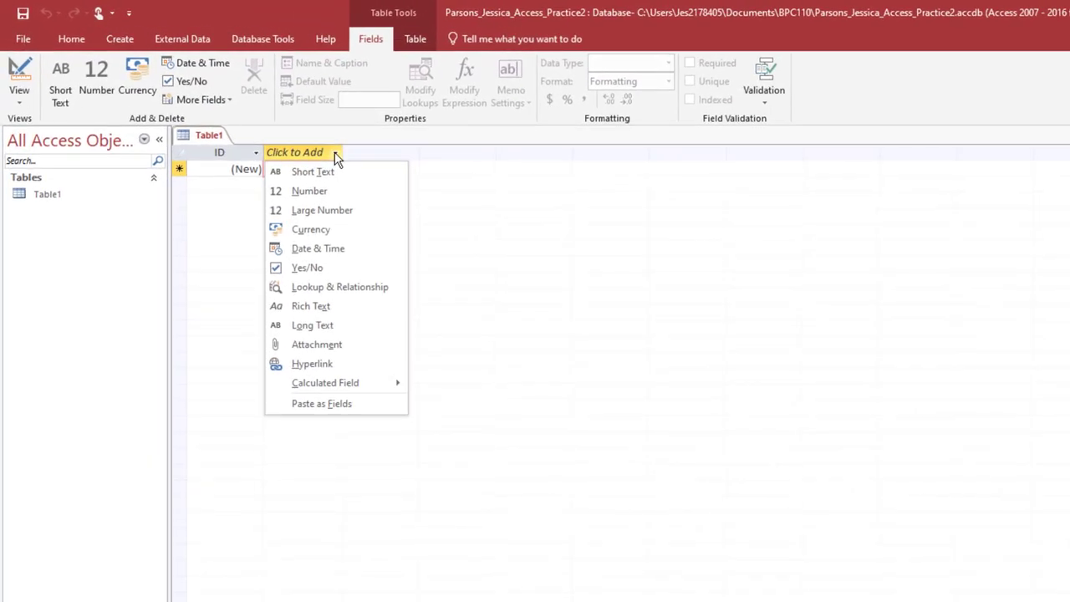
pyautogui.click(329, 171)
pyautogui.write('Last Name')
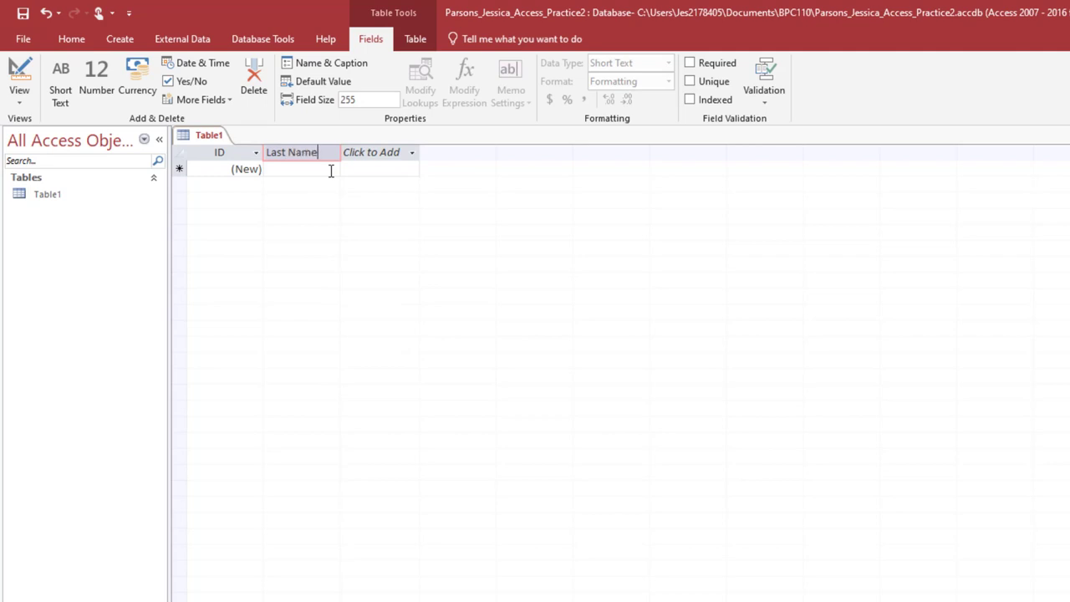
pyautogui.press('Tab')
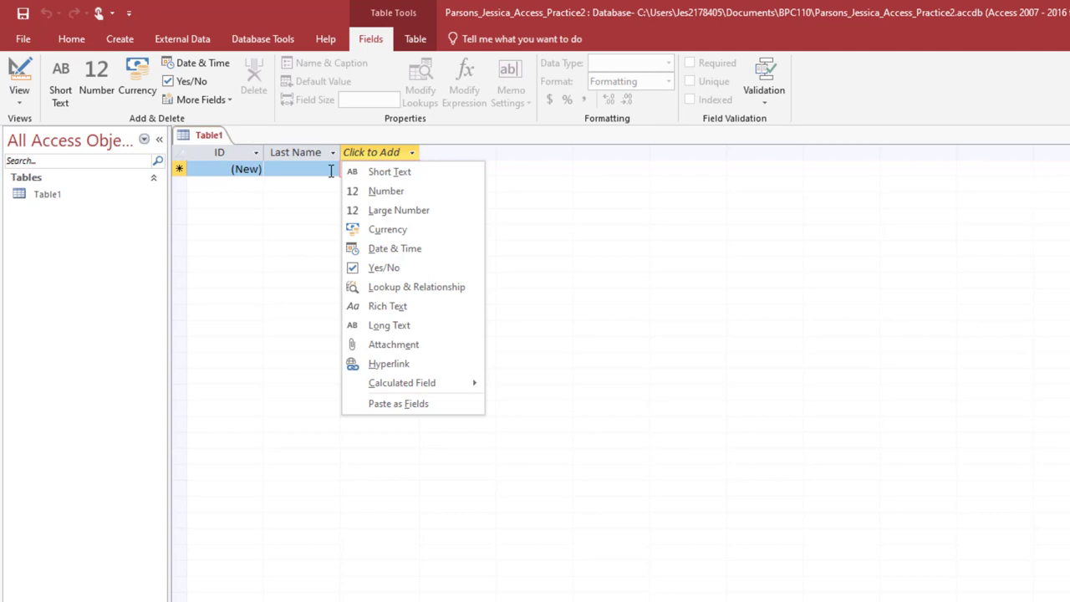
pyautogui.click(399, 172)
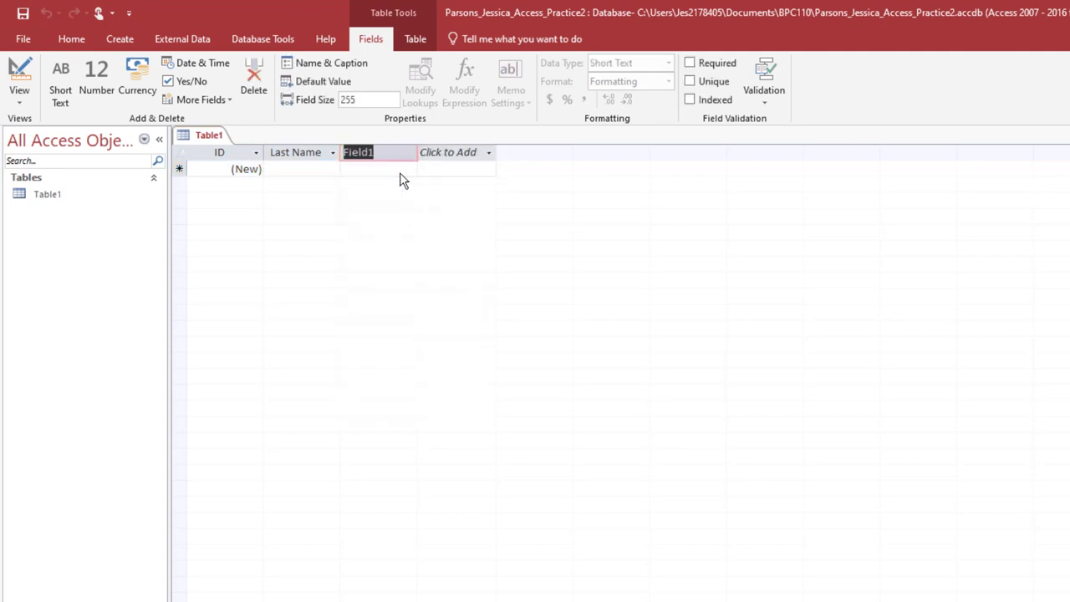
pyautogui.write('First Name')
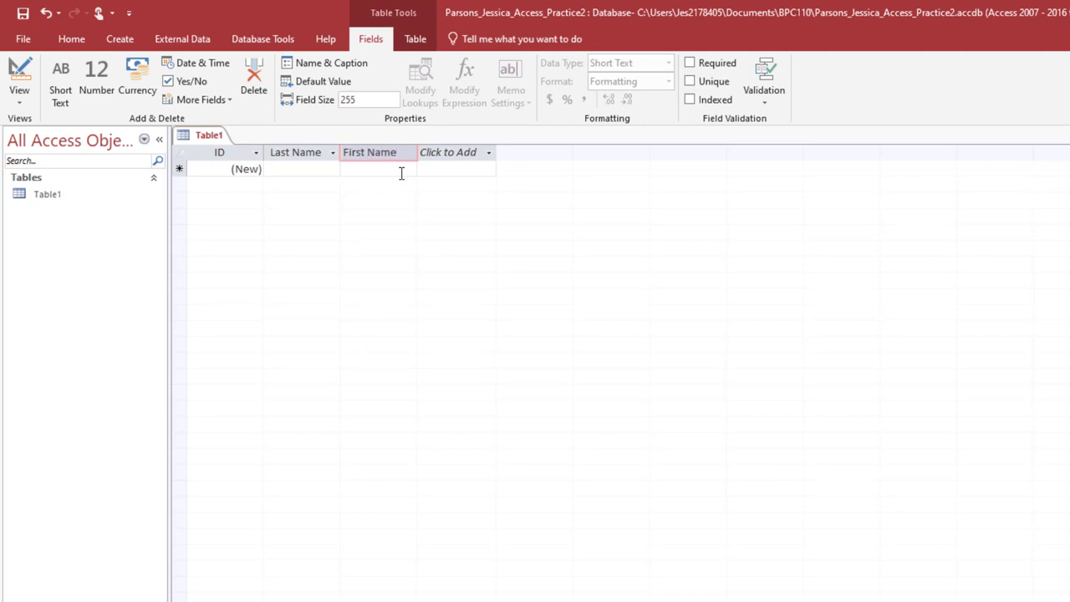
pyautogui.press('Return')
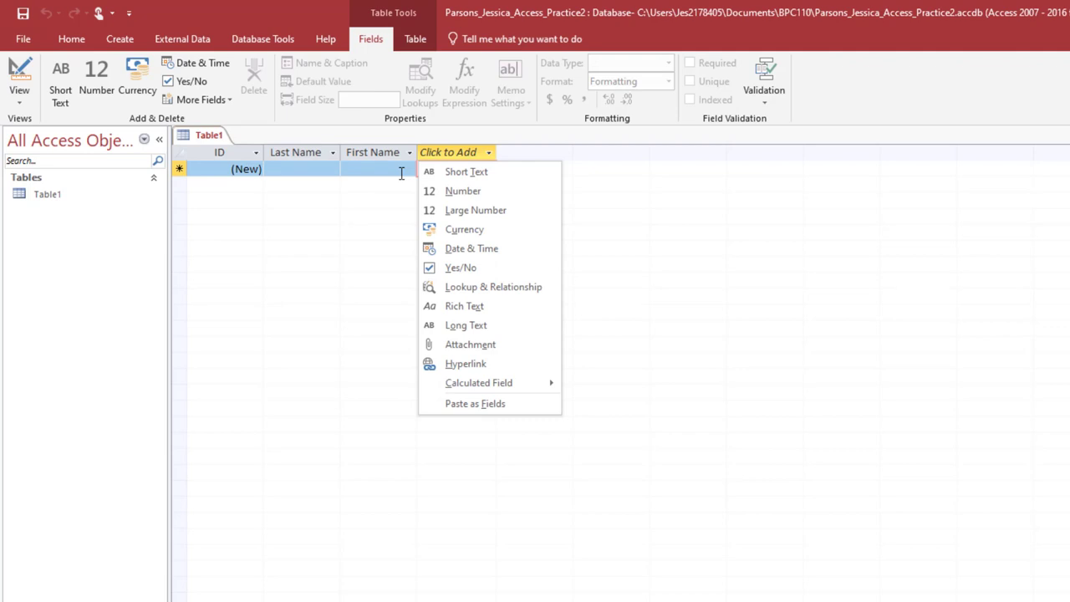
pyautogui.click(459, 171)
pyautogui.write('Field of Interest')
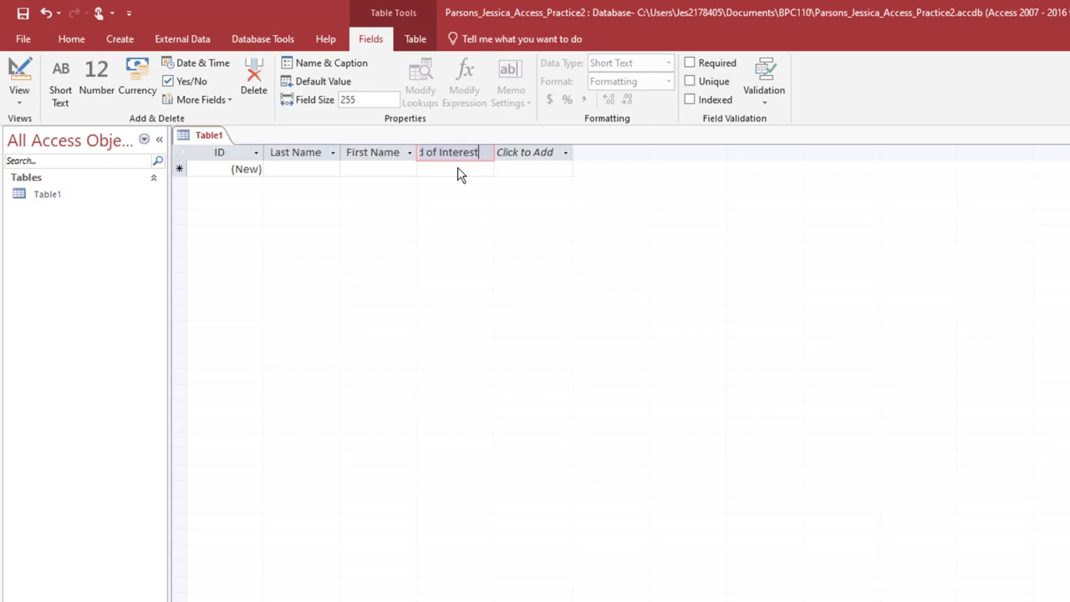
pyautogui.press('Return')
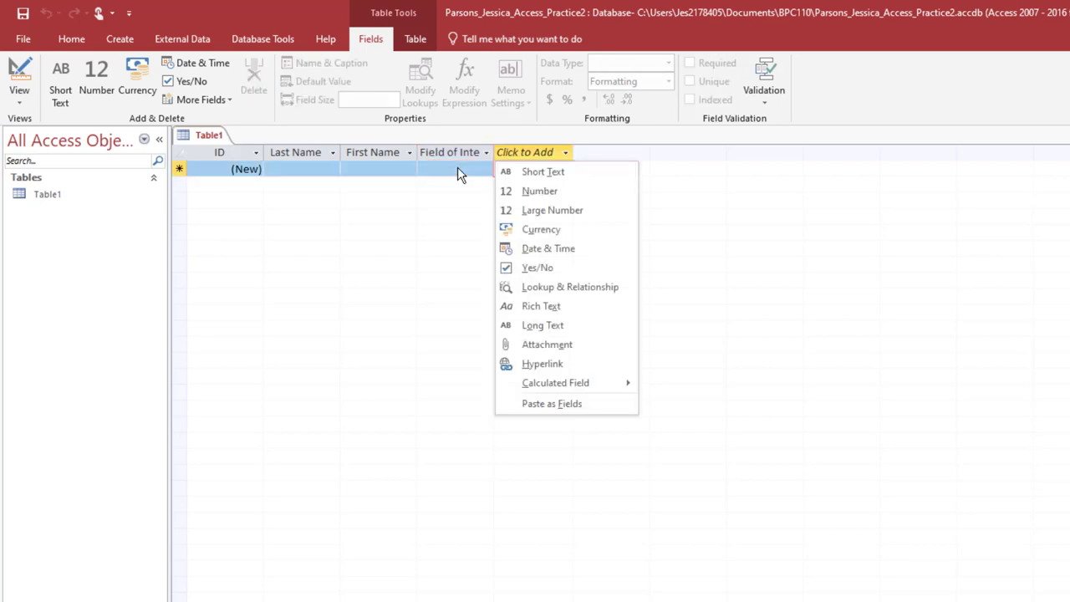
# Add E-Mail and Graduation Year text fields, a Number field Faculty ID and a Yes/No field Scholarship
pyautogui.click(508, 171)
pyautogui.write('E-Mail')
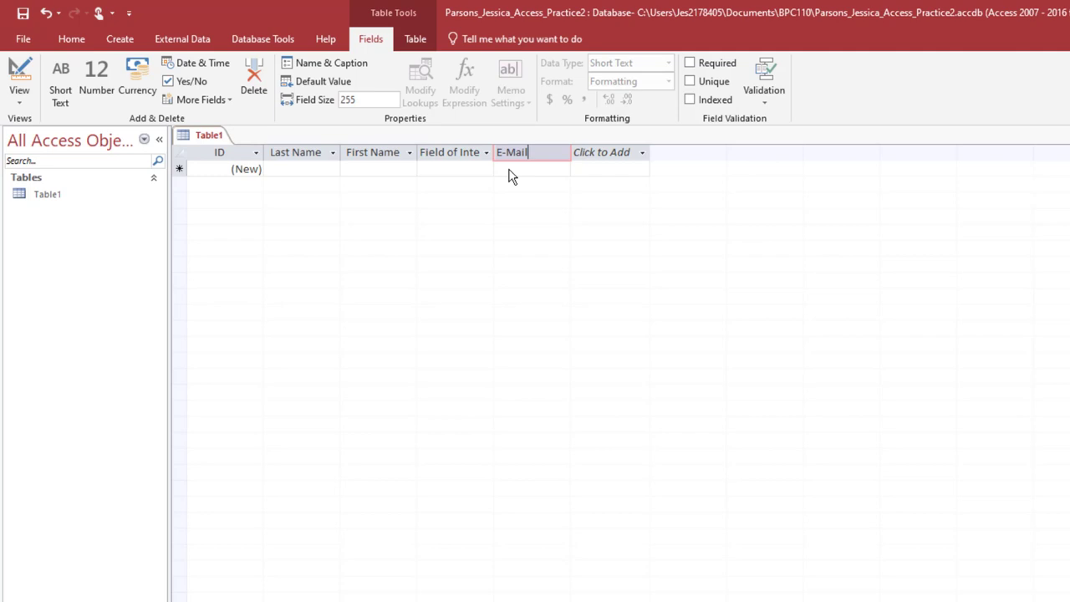
pyautogui.press('Return')
pyautogui.click(583, 173)
pyautogui.write('Graduation Year')
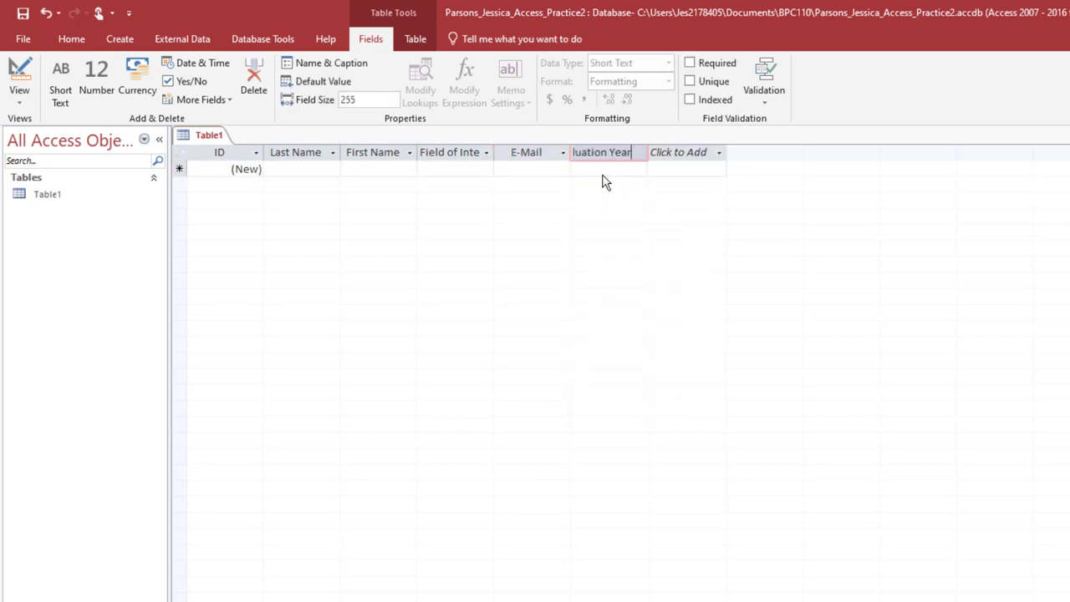
pyautogui.press('Return')
pyautogui.click(664, 189)
pyautogui.write('Faculty ID')
pyautogui.press('Return')
pyautogui.press('Escape')
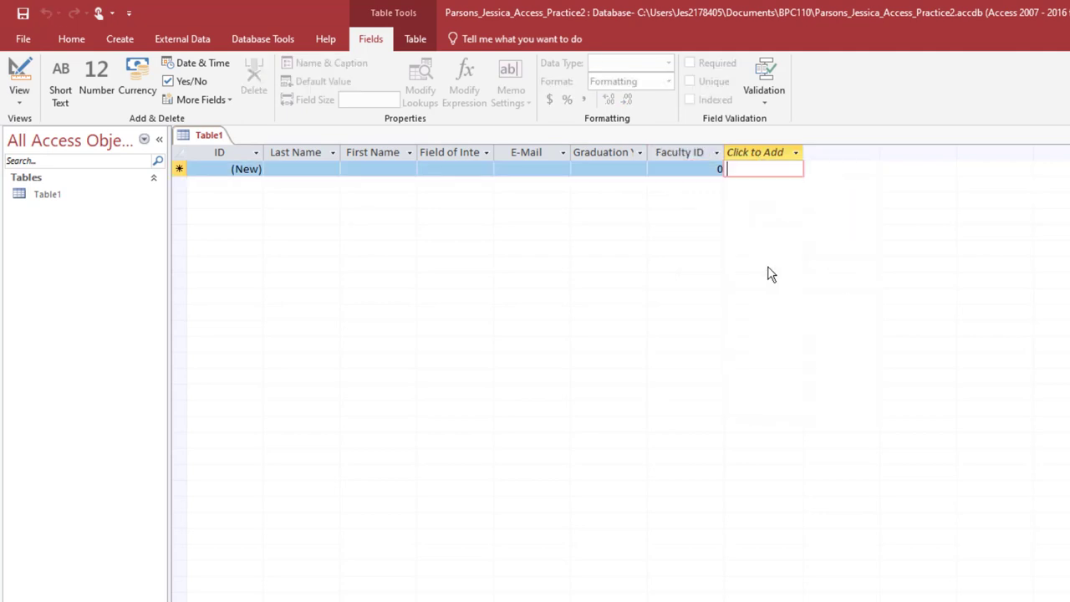
pyautogui.click(767, 243)
pyautogui.write('Scholarship')
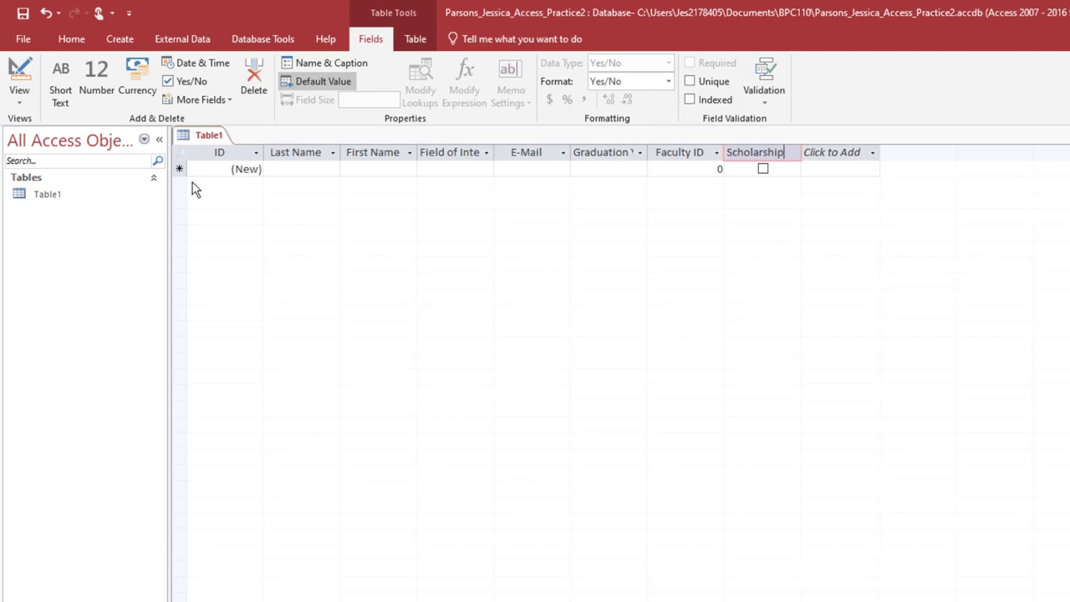
pyautogui.click(20, 95)
pyautogui.click(27, 159)
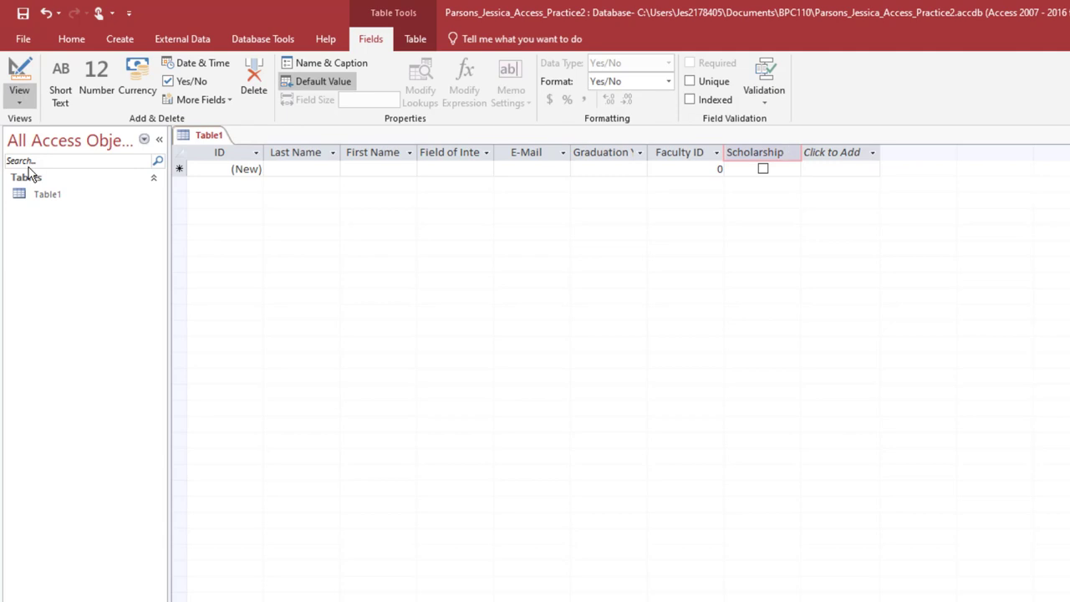
# Save the table as Students, rename its ID field to StudentID, and save the design changes
pyautogui.write('Students')
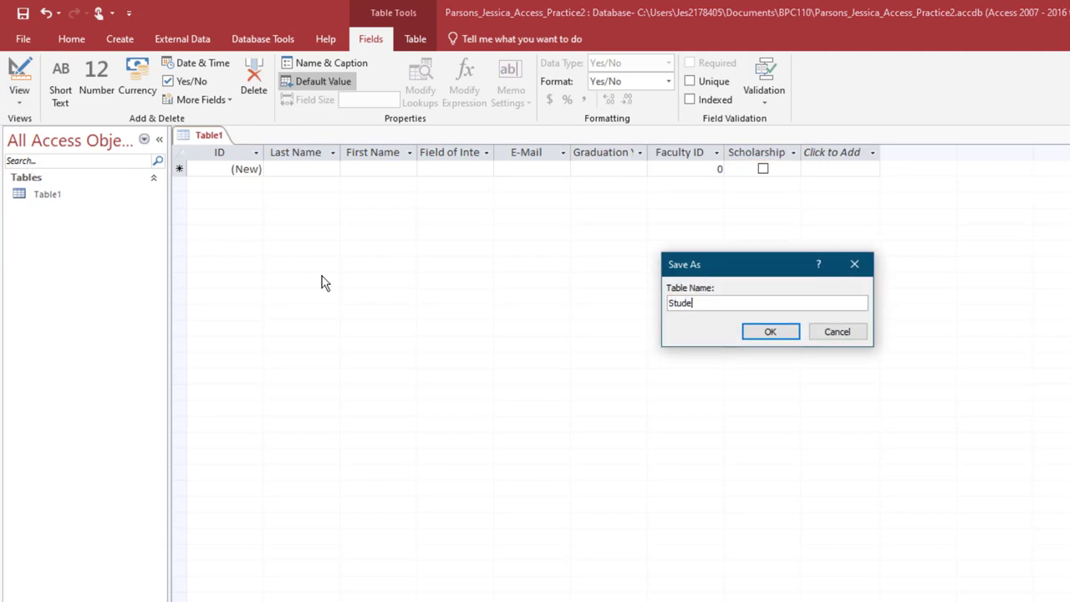
pyautogui.click(776, 334)
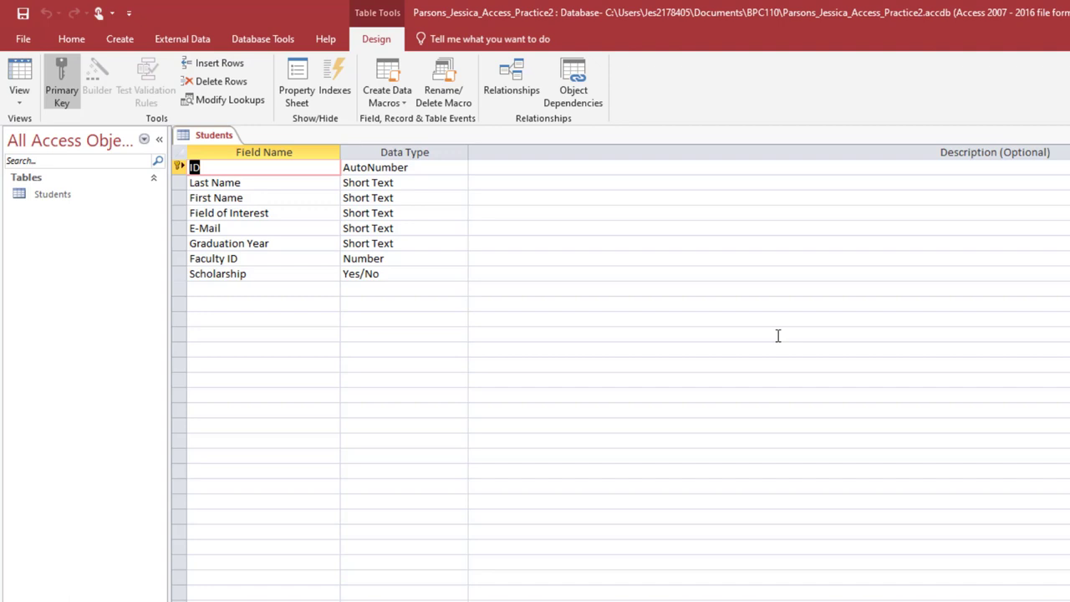
pyautogui.click(191, 167)
pyautogui.write('Student')
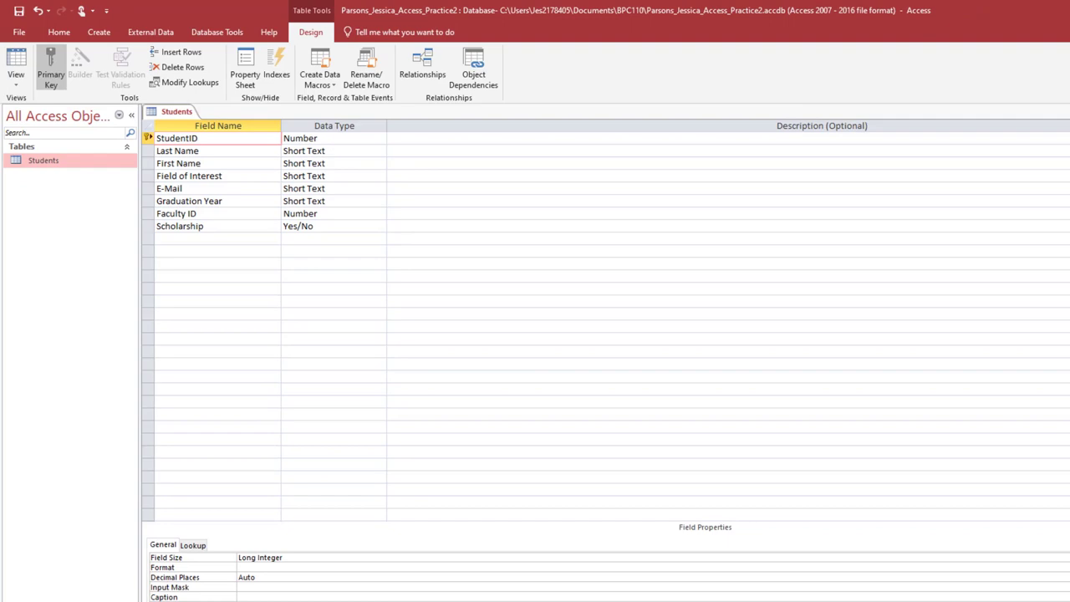
pyautogui.click(1069, 112)
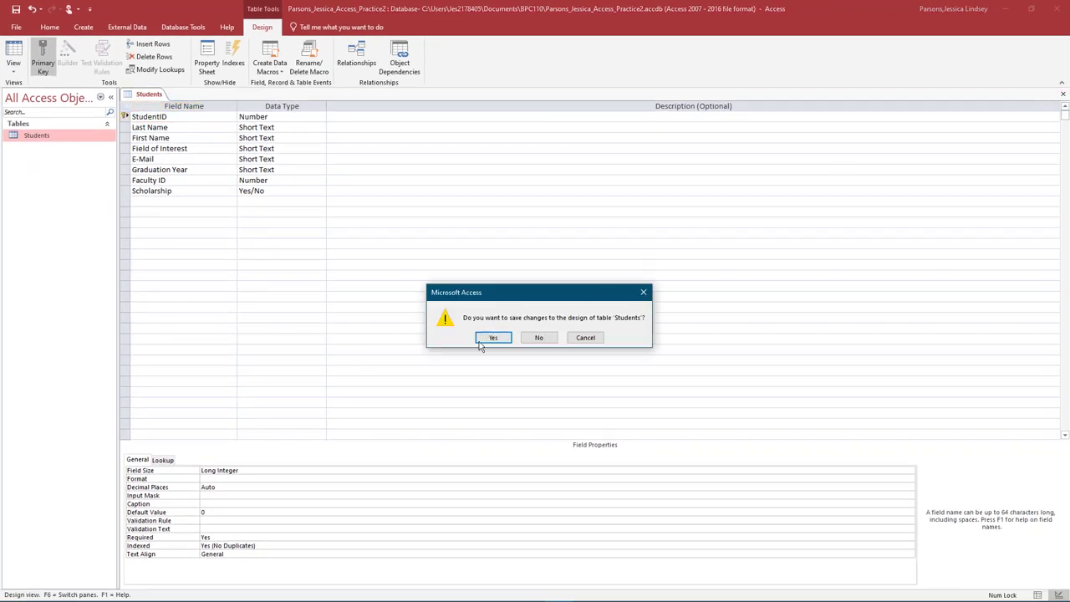
pyautogui.click(492, 338)
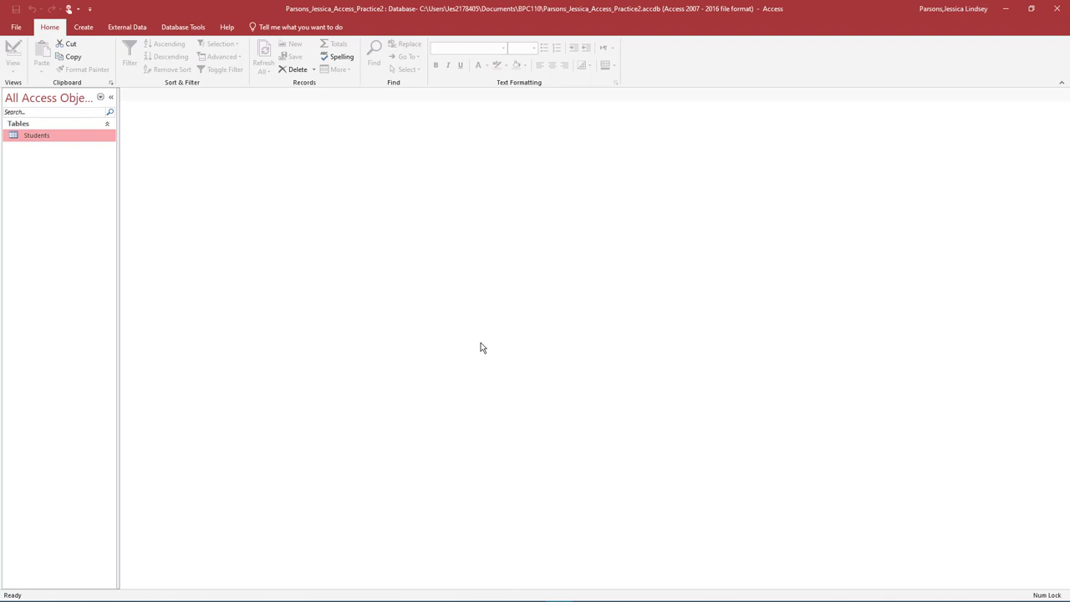
# Start an Excel import from Import_Access_Practice2.xlsx, appending its records to the Students table
pyautogui.click(118, 27)
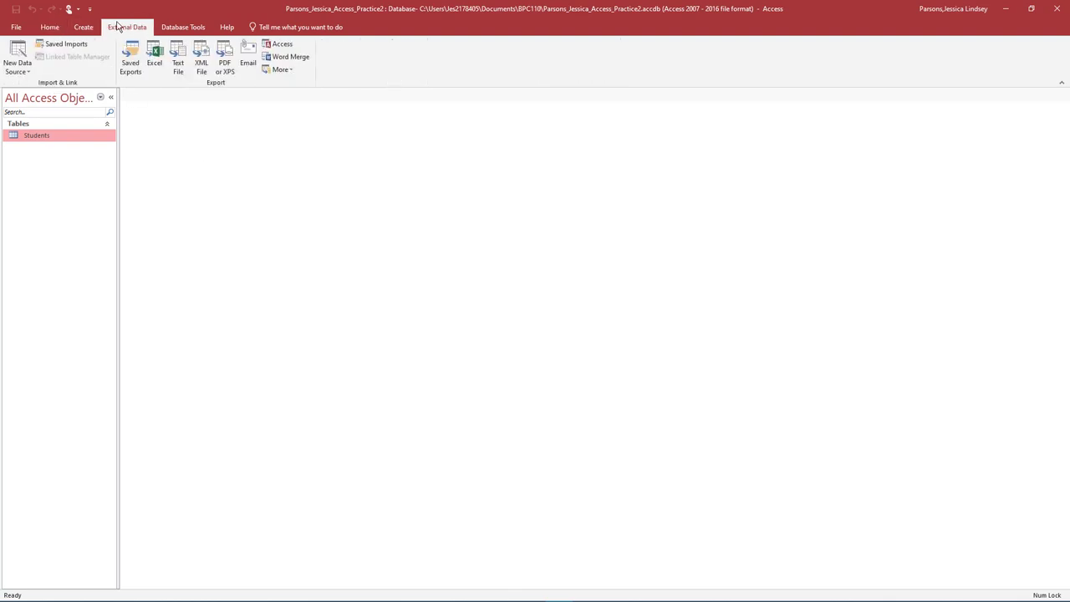
pyautogui.click(17, 58)
pyautogui.moveTo(35, 91)
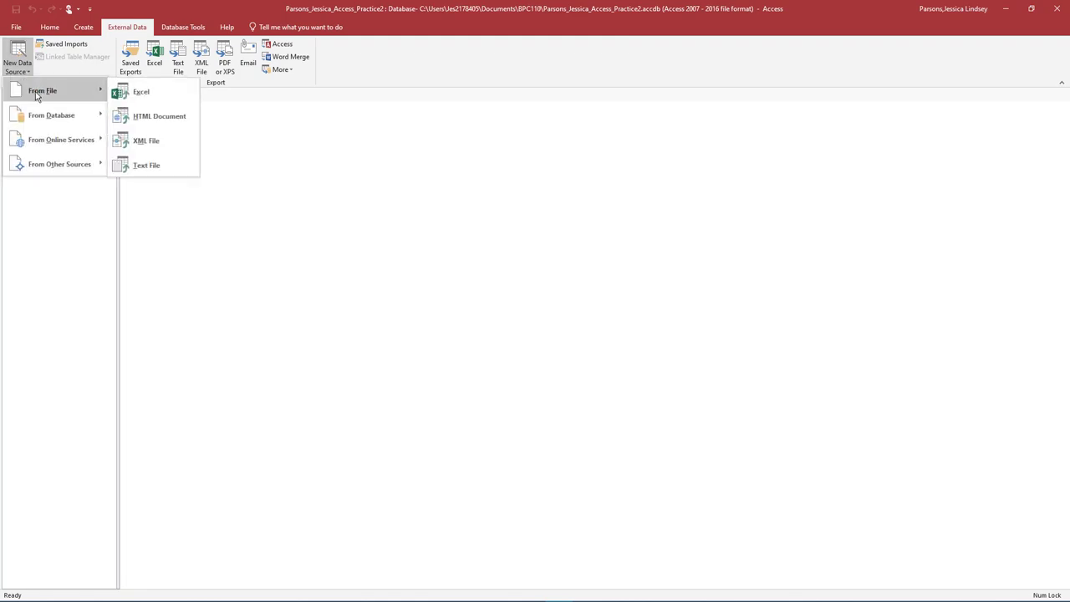
pyautogui.click(150, 96)
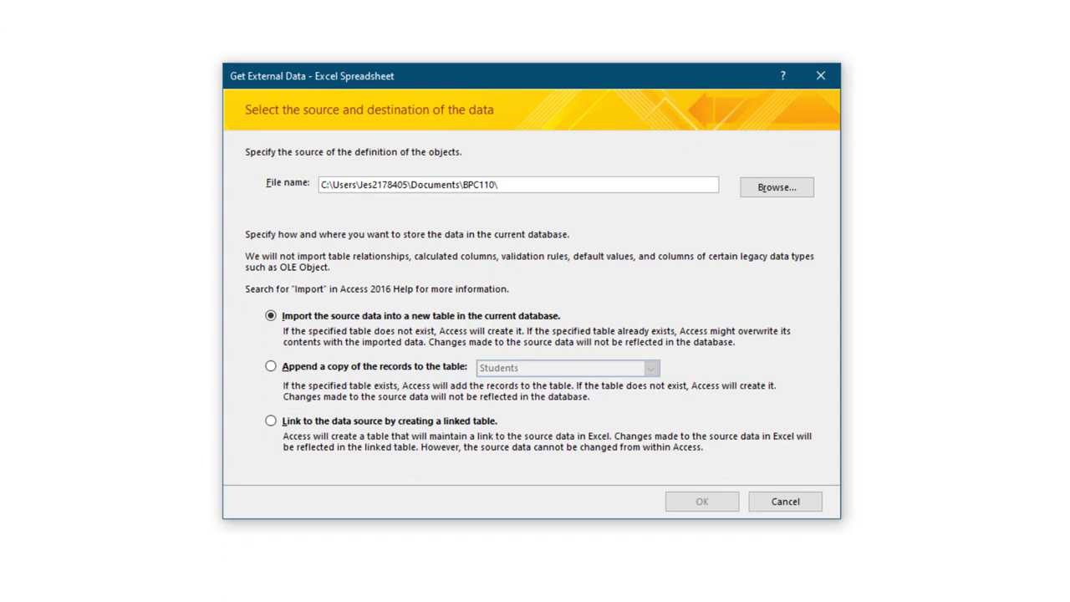
pyautogui.click(770, 187)
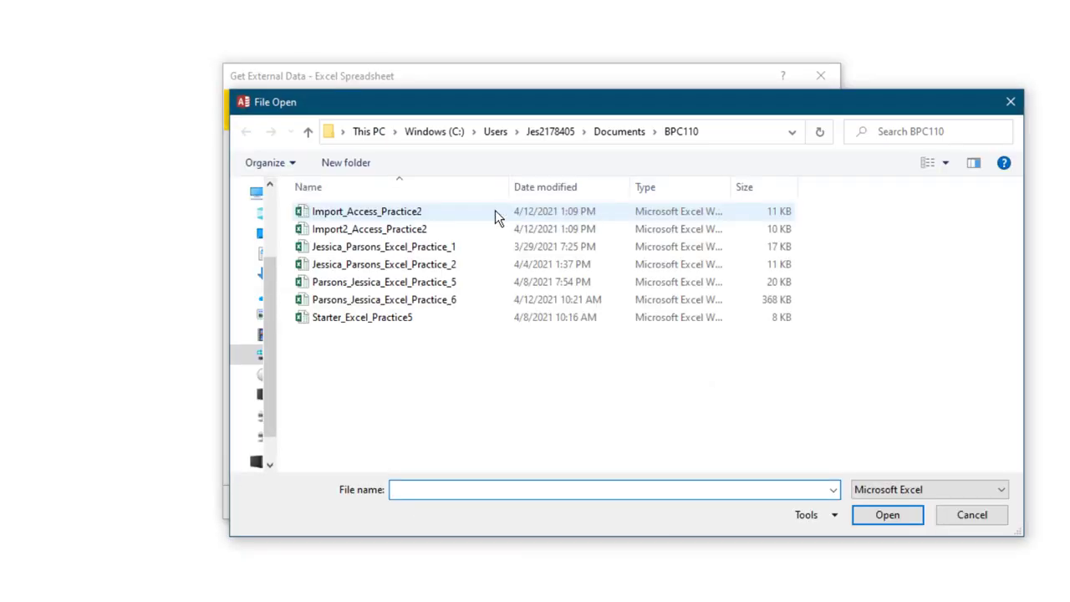
pyautogui.click(495, 211)
pyautogui.click(879, 516)
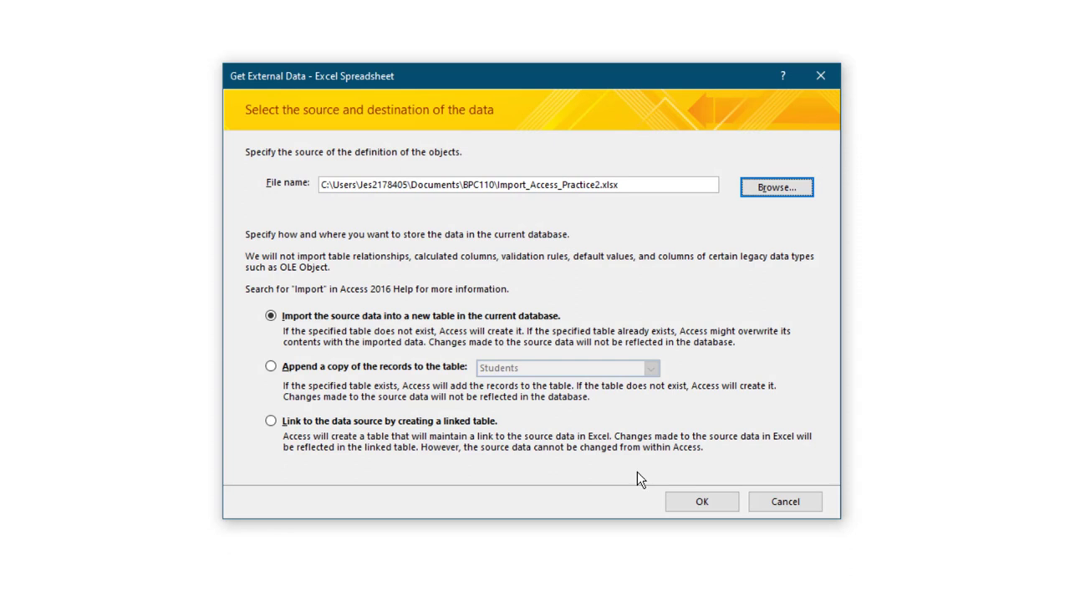
pyautogui.click(345, 370)
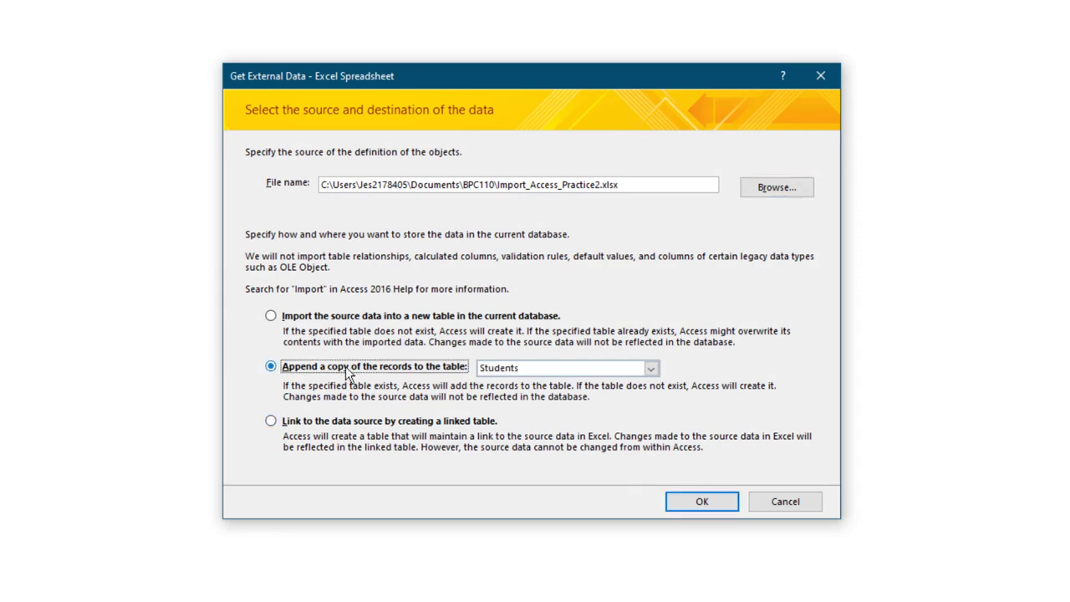
pyautogui.click(675, 500)
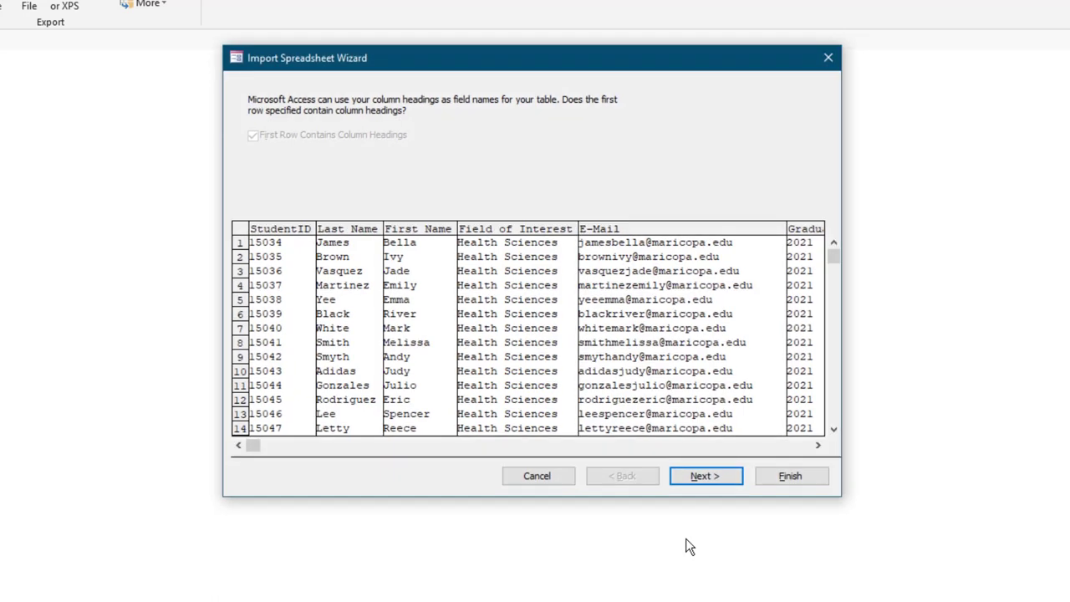
# Complete the wizard to load the records into Students, without saving the import steps
pyautogui.click(698, 481)
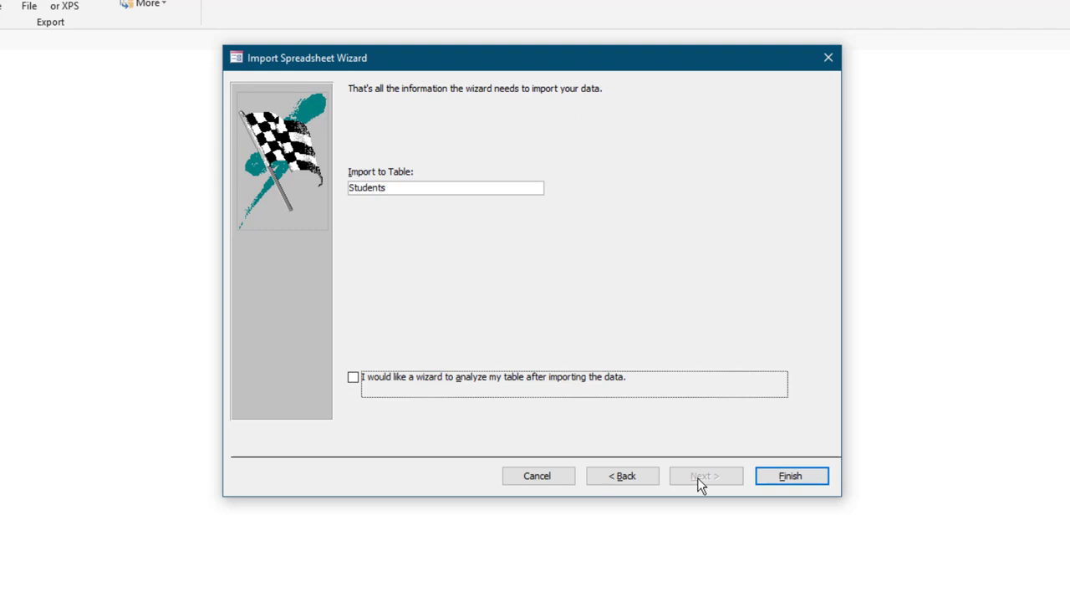
pyautogui.click(789, 476)
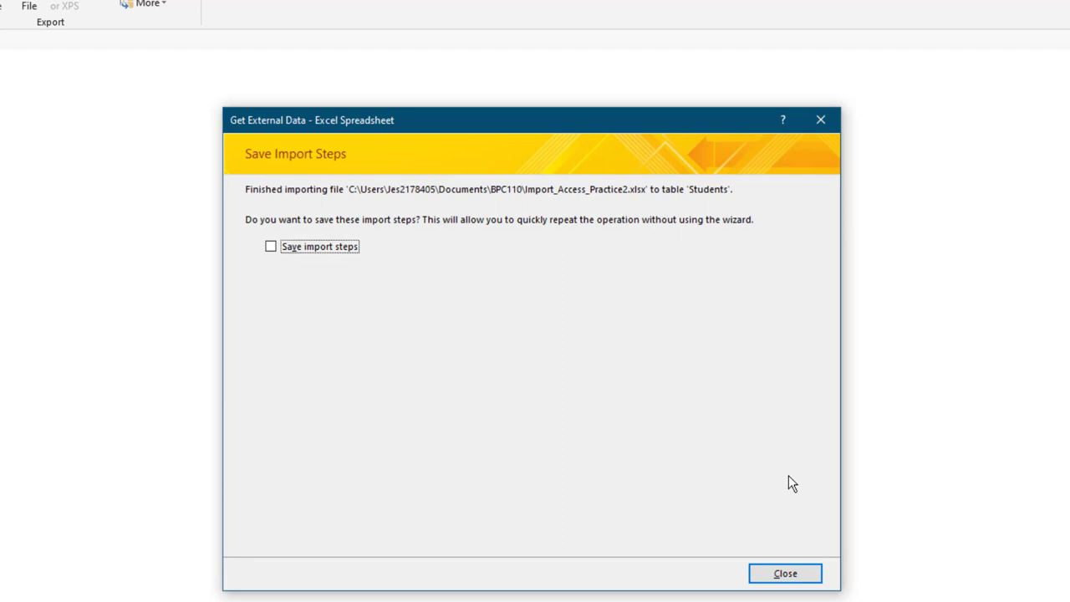
pyautogui.click(788, 570)
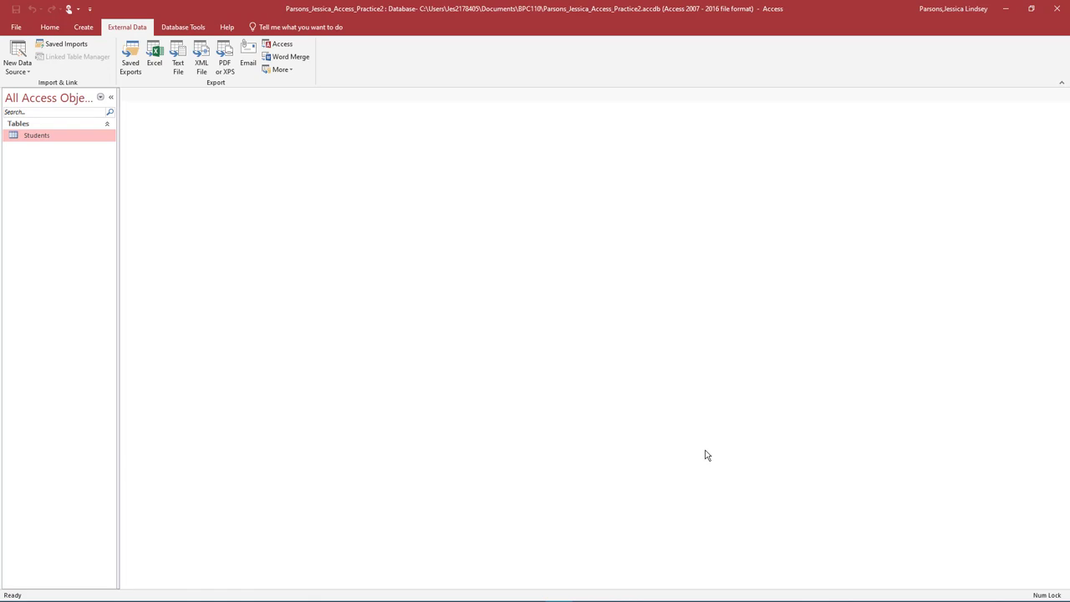
pyautogui.doubleClick(35, 135)
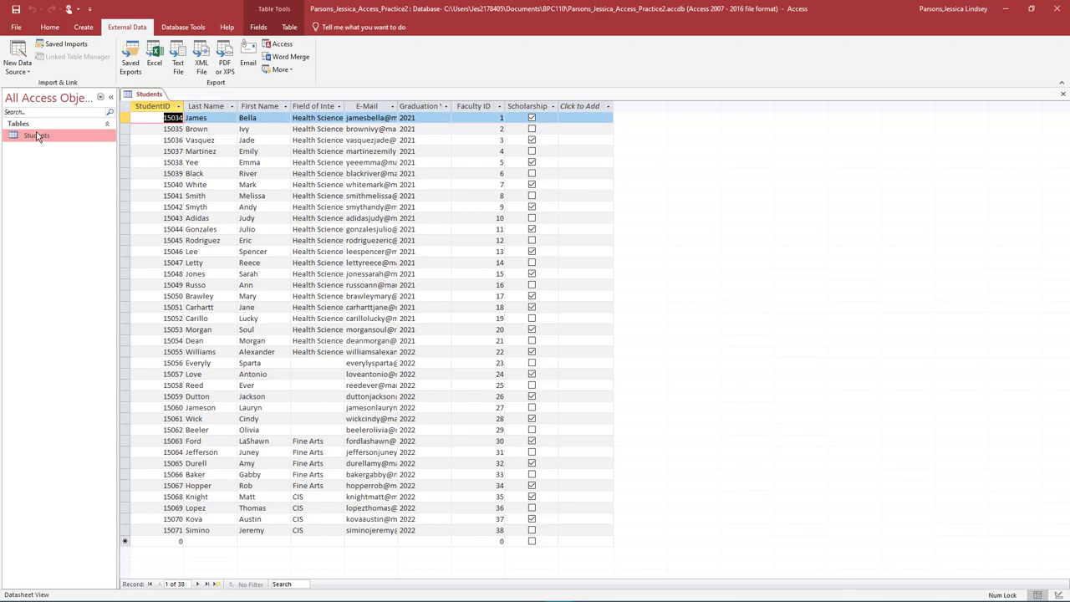
pyautogui.click(1063, 98)
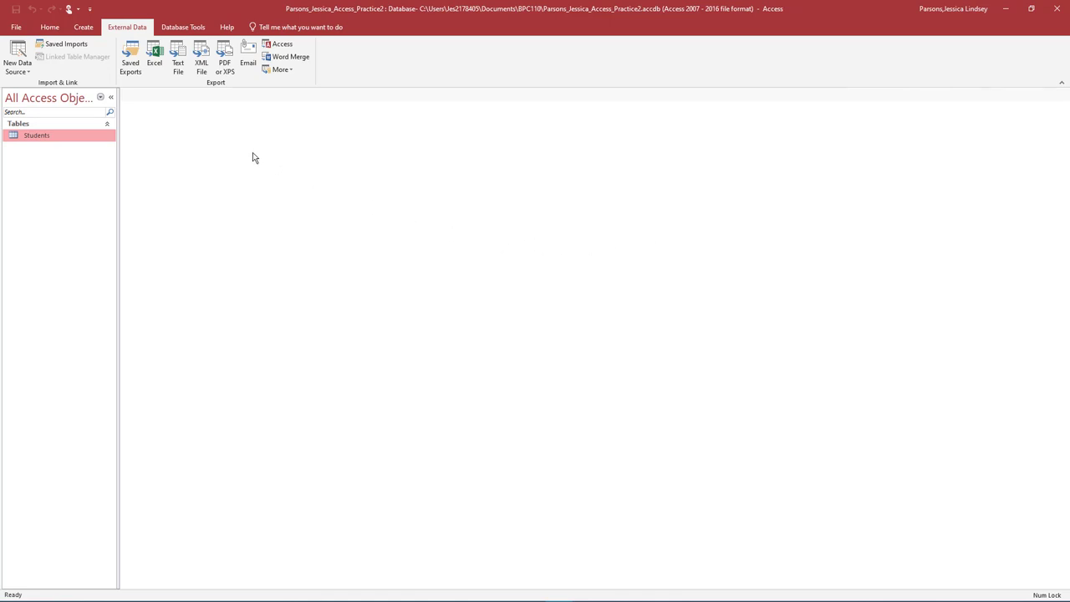
# Begin a new Excel import with Import2_Access_Practice2.xlsx as the source file
pyautogui.click(29, 71)
pyautogui.moveTo(34, 90)
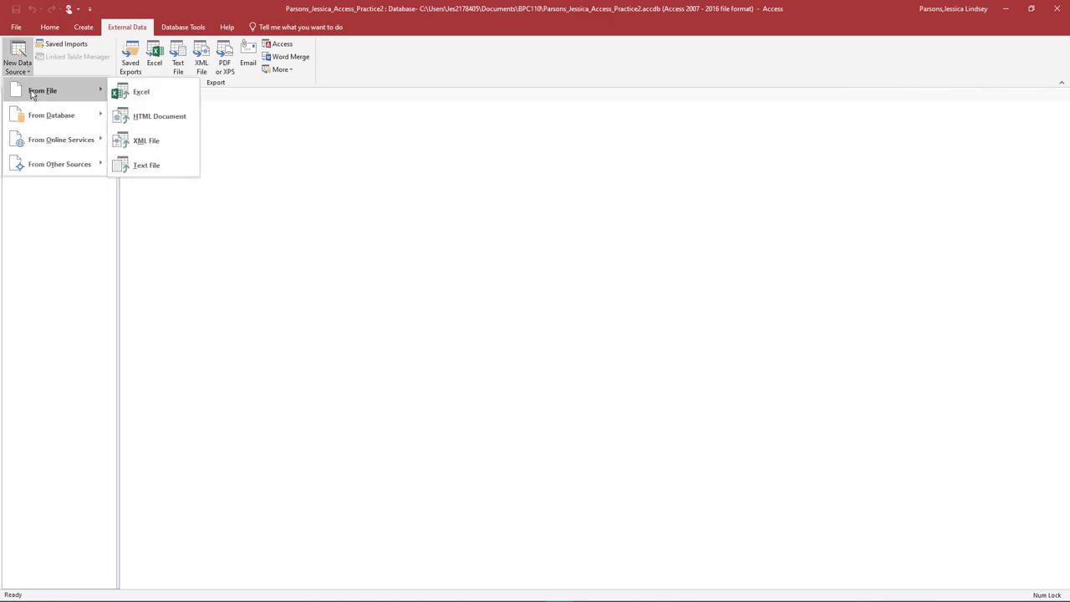
pyautogui.click(149, 98)
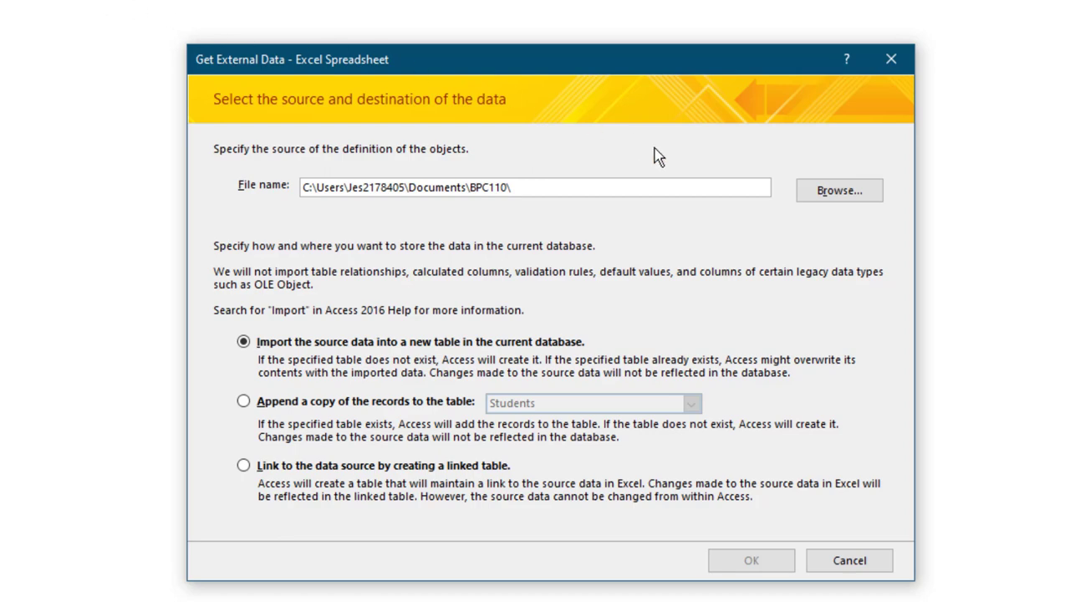
pyautogui.click(840, 199)
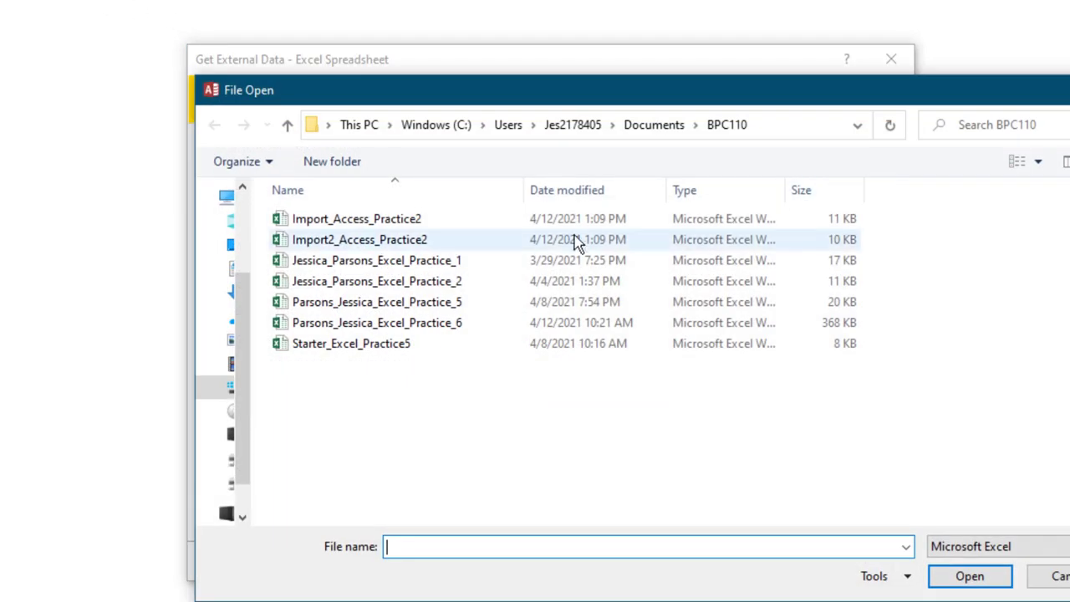
pyautogui.click(461, 245)
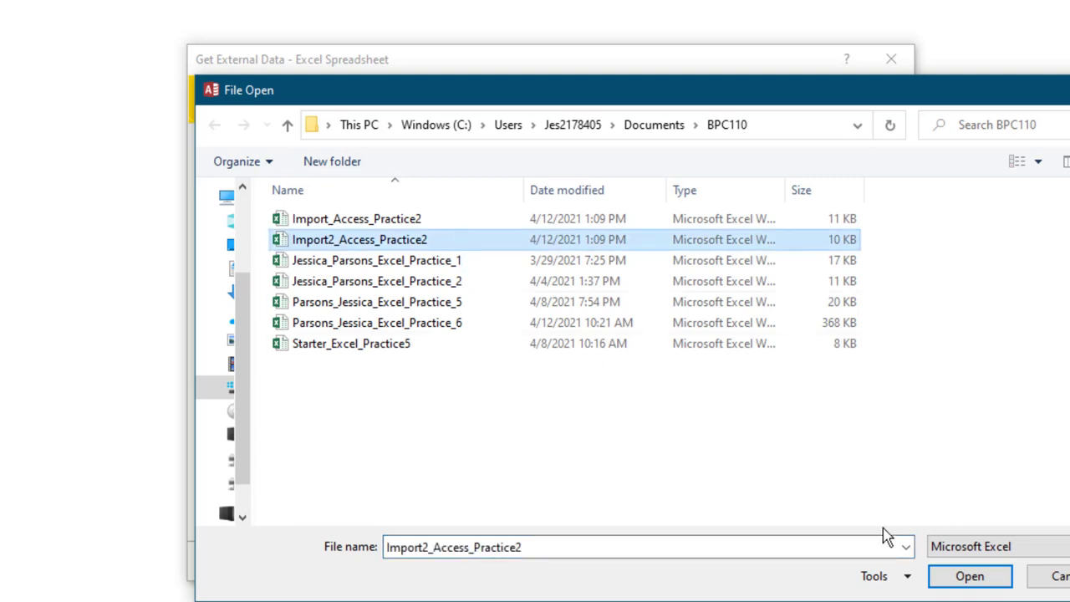
pyautogui.click(964, 583)
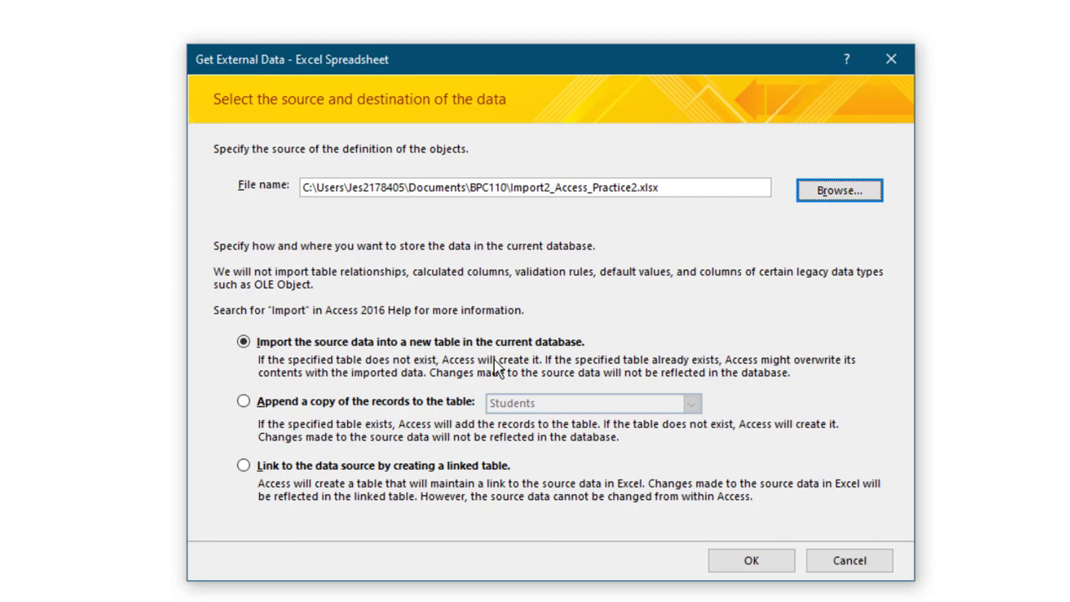
# Import into a new table, treating the first row as column headings
pyautogui.click(751, 560)
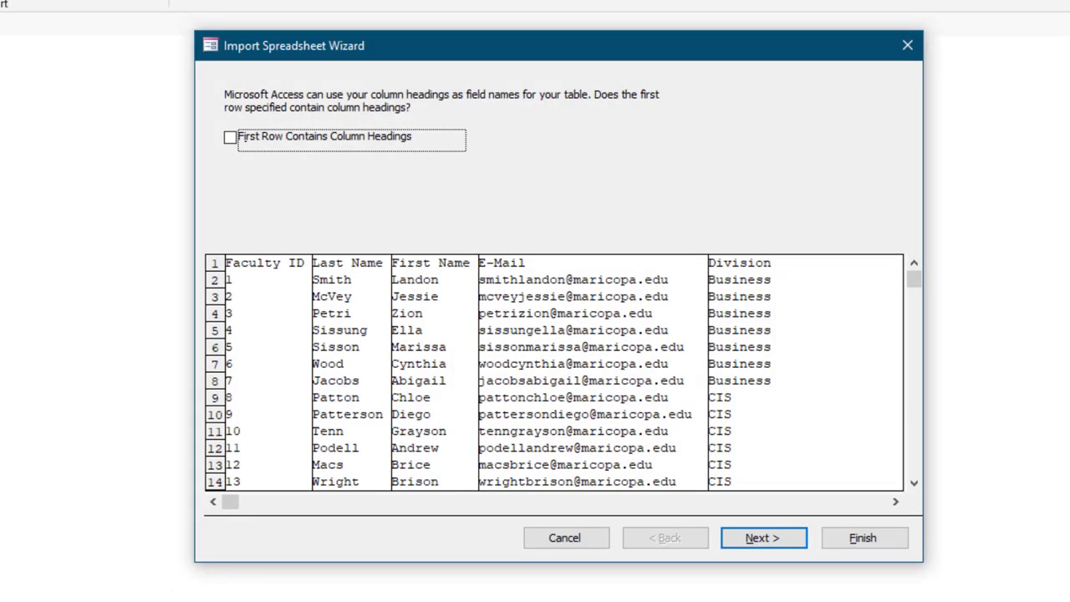
pyautogui.click(328, 139)
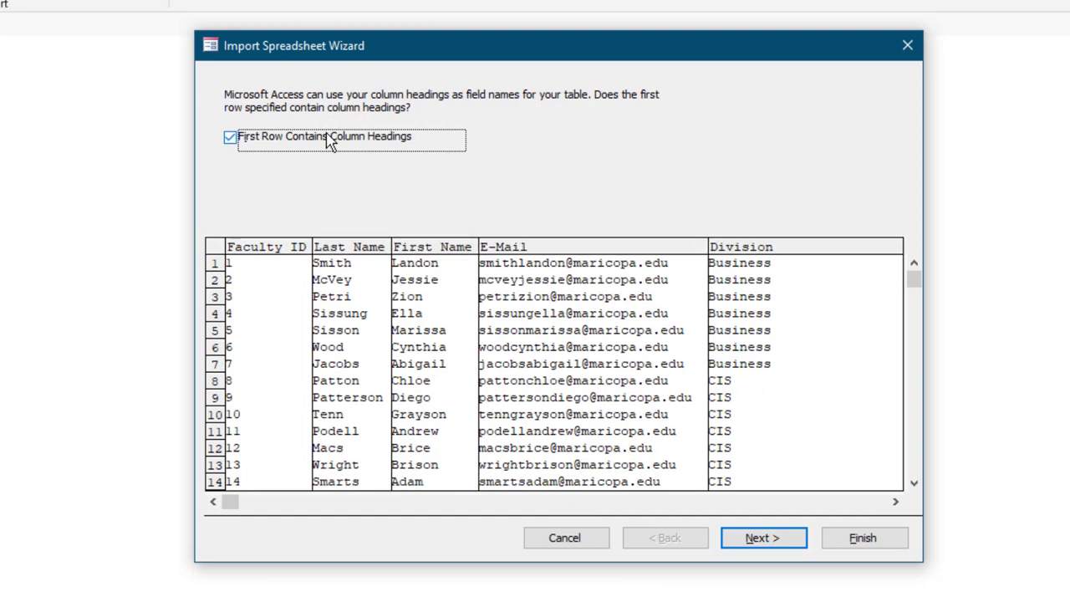
pyautogui.click(895, 501)
pyautogui.moveTo(895, 501); pyautogui.dragTo(896, 507)
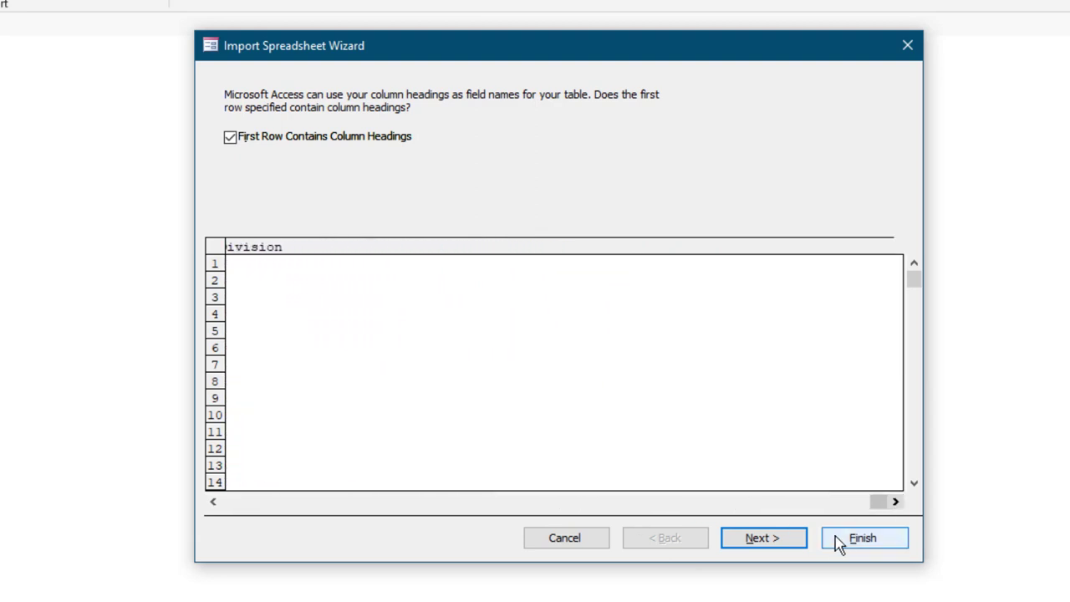
pyautogui.click(795, 548)
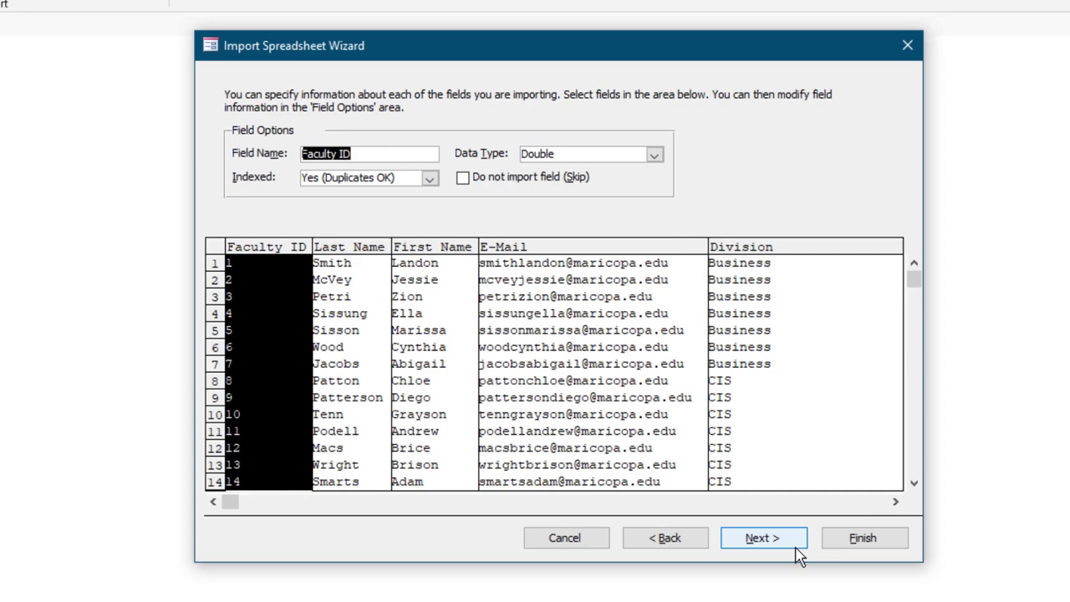
pyautogui.click(795, 547)
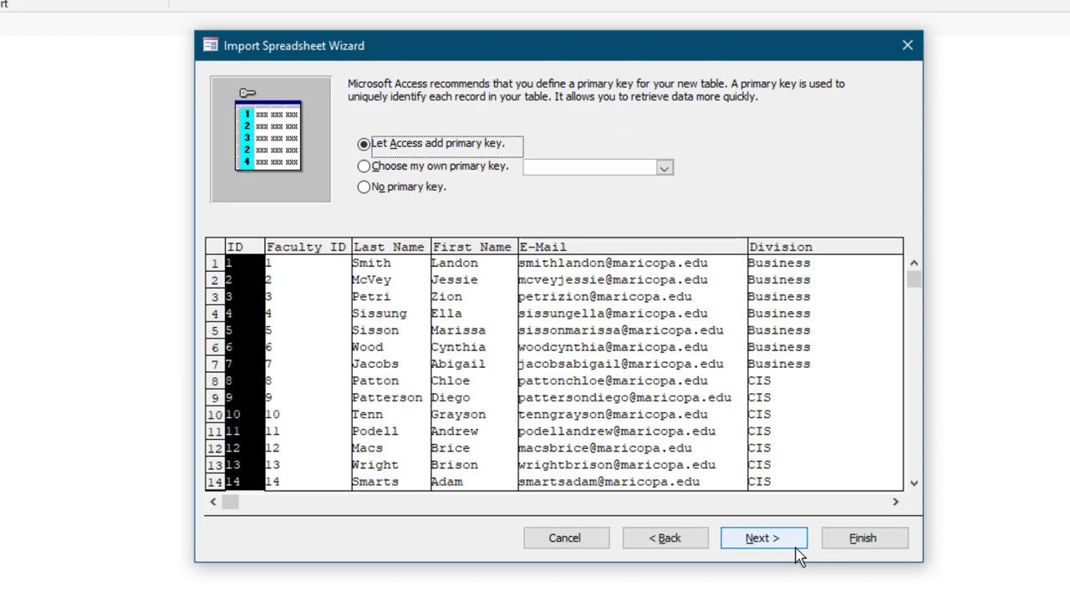
# Make Faculty ID the primary key and name the new table Faculty
pyautogui.click(364, 166)
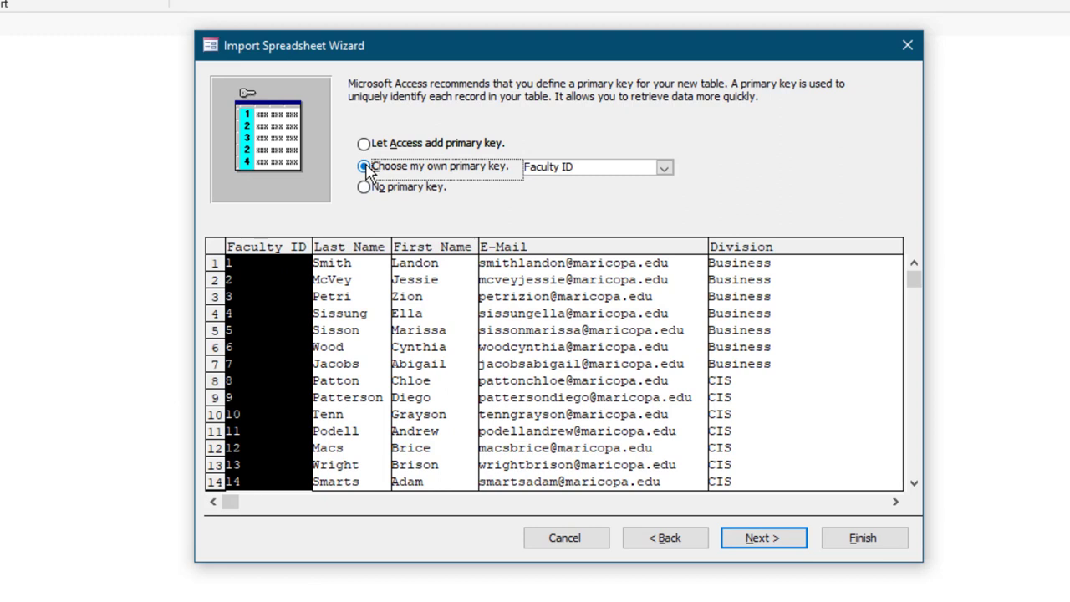
pyautogui.click(760, 539)
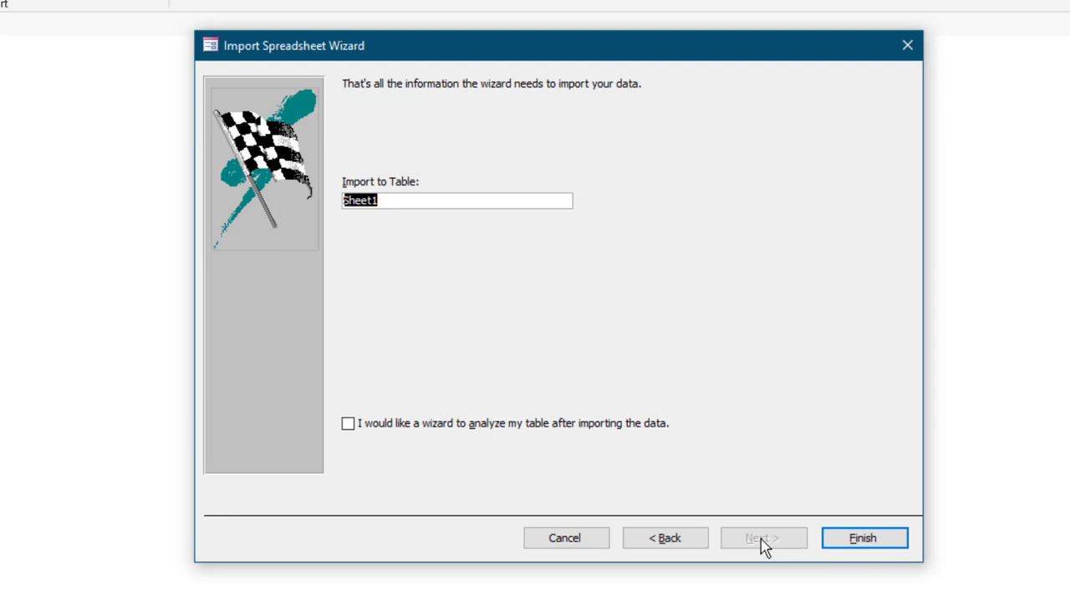
pyautogui.moveTo(403, 201); pyautogui.dragTo(331, 202)
pyautogui.write('Faculty')
pyautogui.click(876, 542)
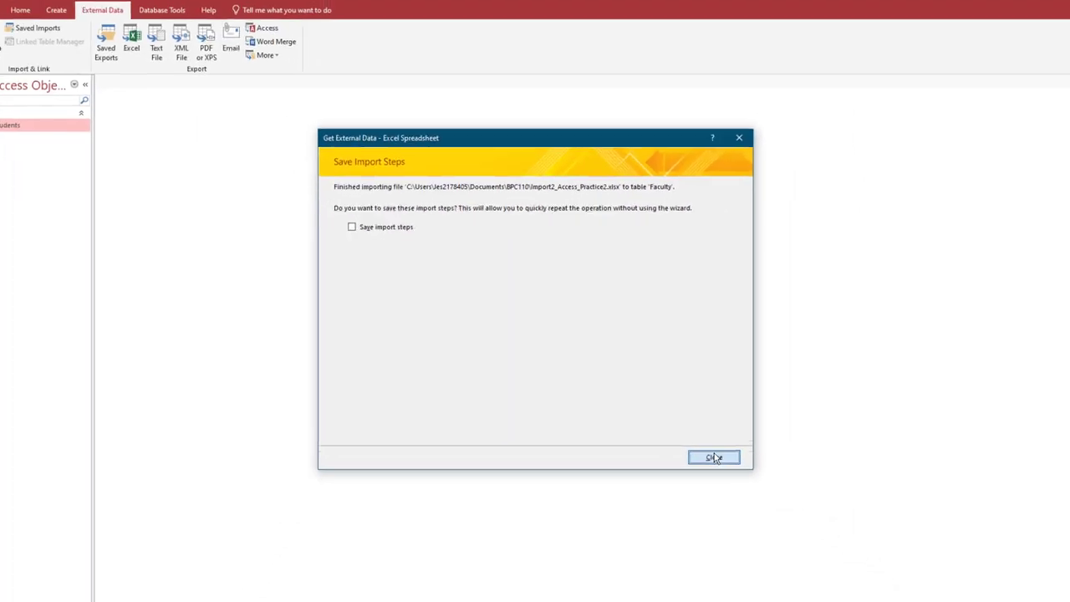
# Skip saving import steps, check that Faculty ID is a Double in Faculty's design, then close it
pyautogui.click(843, 560)
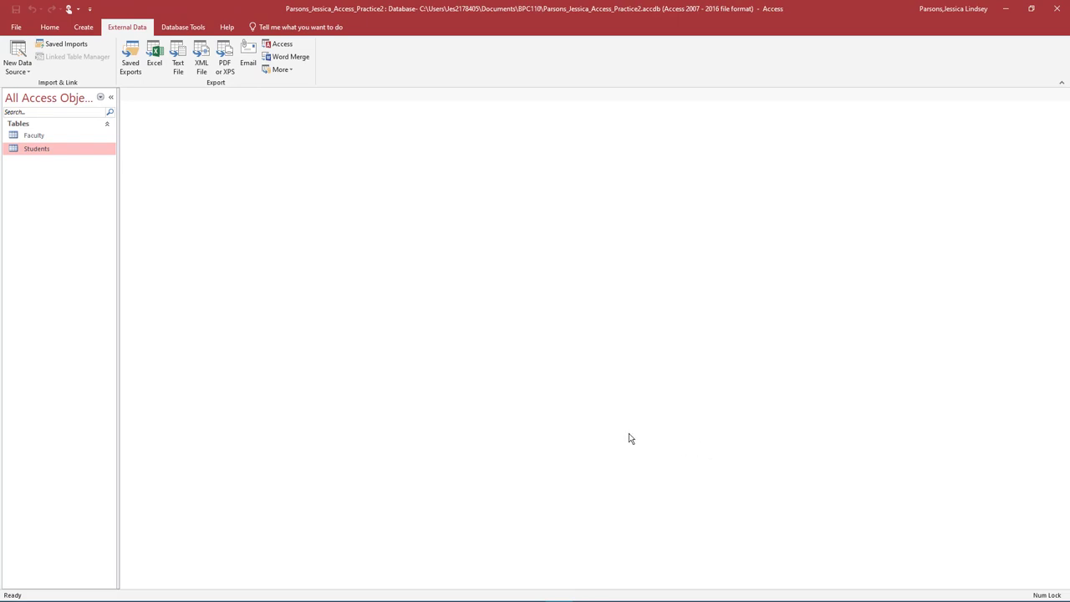
pyautogui.rightClick(39, 135)
pyautogui.click(73, 154)
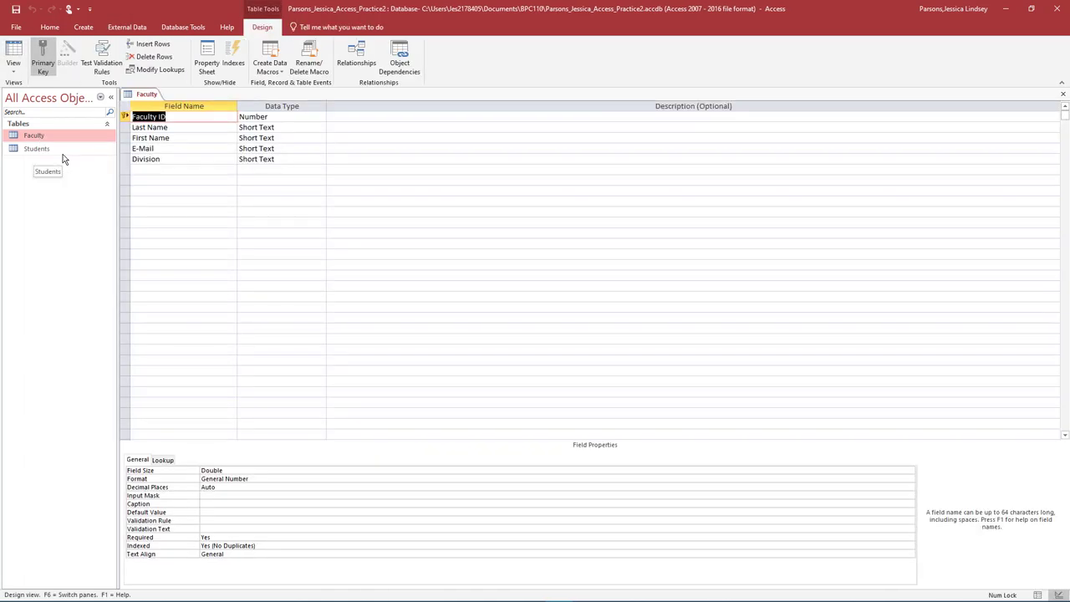
pyautogui.click(172, 116)
pyautogui.click(211, 471)
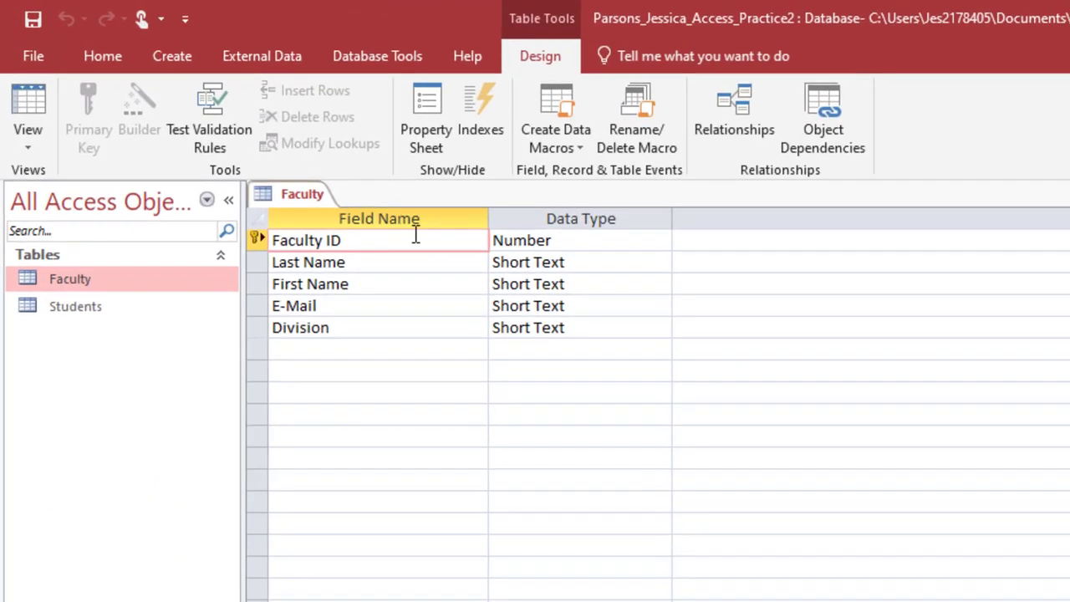
pyautogui.click(202, 114)
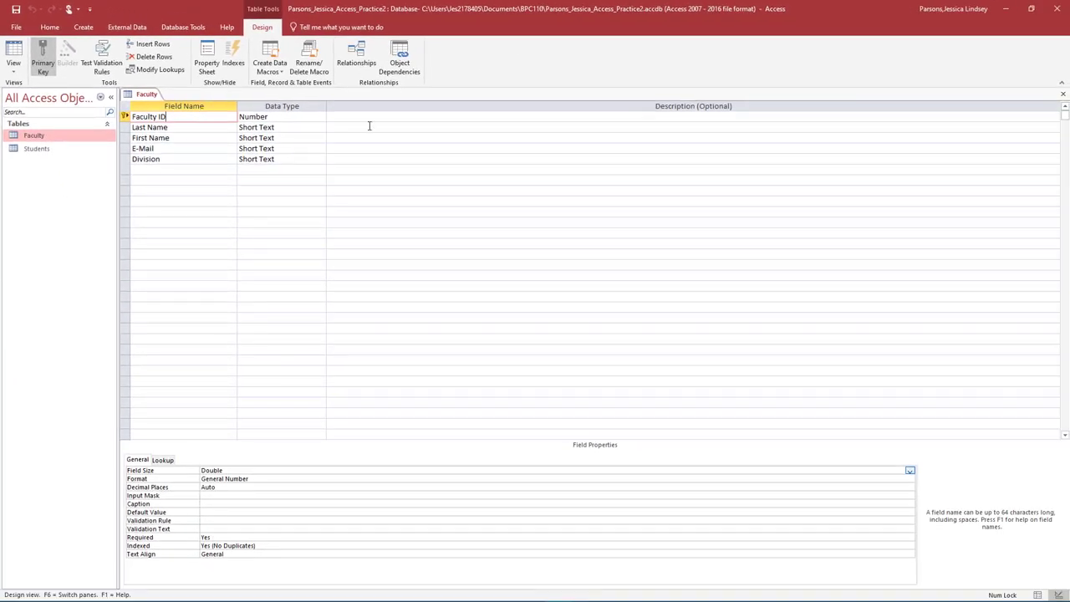
pyautogui.click(1062, 94)
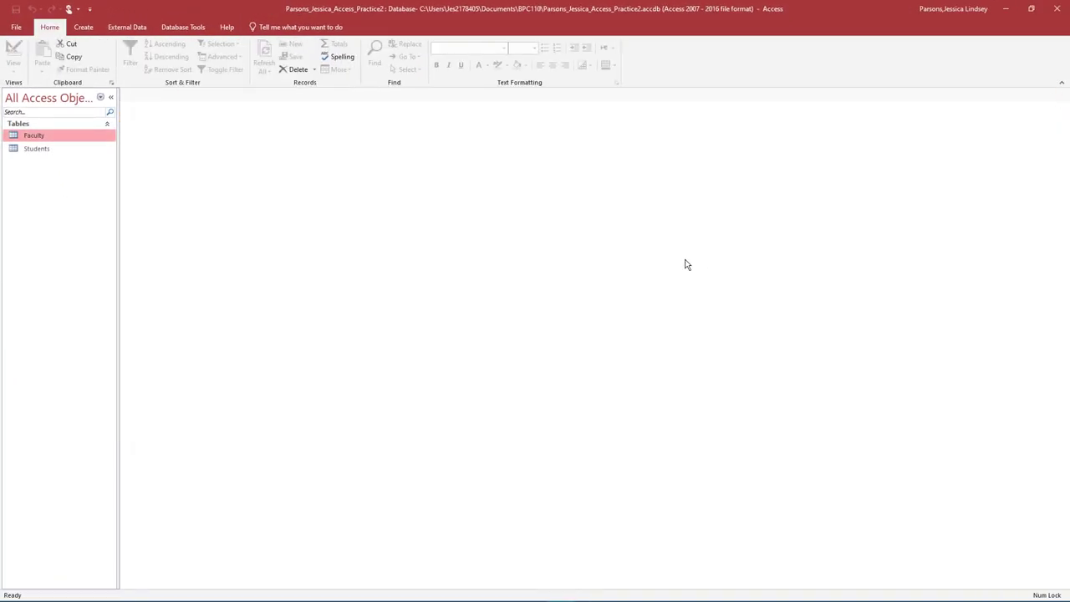
# Change the Students table's Faculty ID field size from Long Integer to Double and save the design
pyautogui.click(42, 150)
pyautogui.rightClick(43, 150)
pyautogui.click(60, 173)
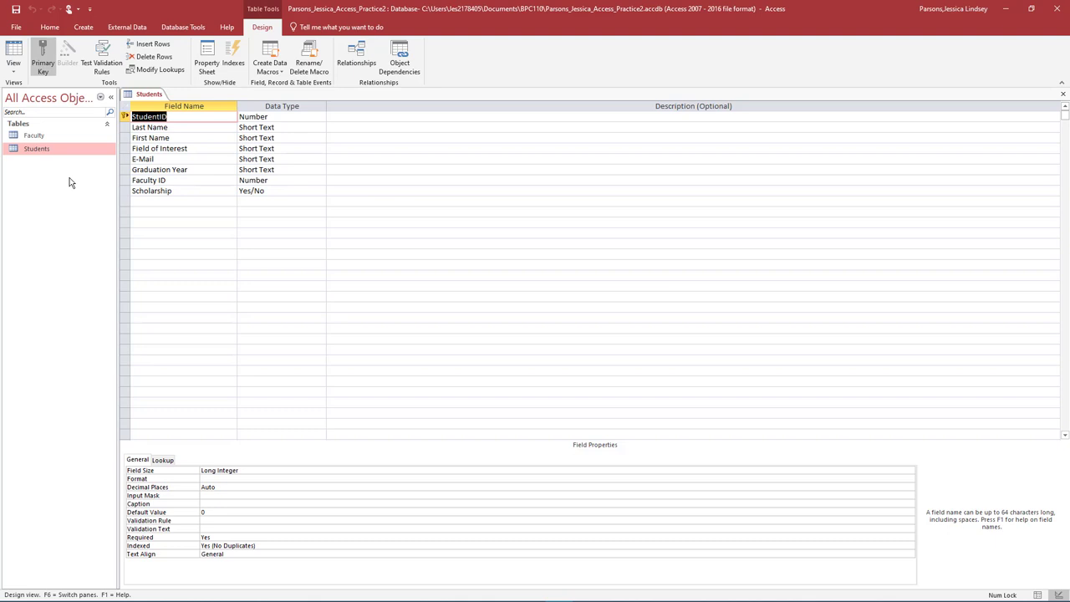
pyautogui.click(158, 180)
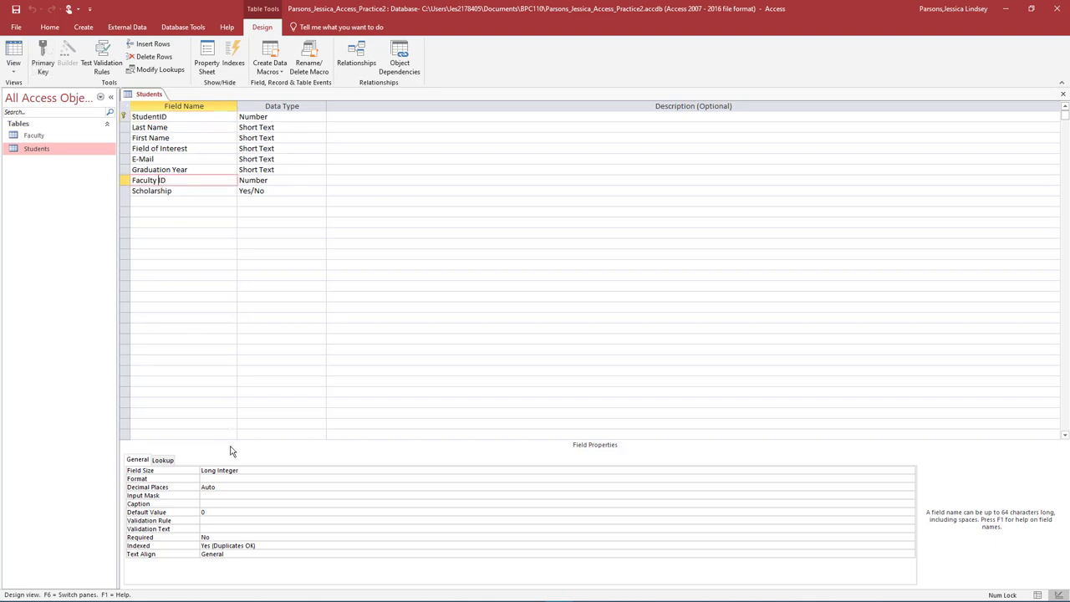
pyautogui.click(239, 470)
pyautogui.moveTo(244, 470); pyautogui.dragTo(201, 471)
pyautogui.click(909, 471)
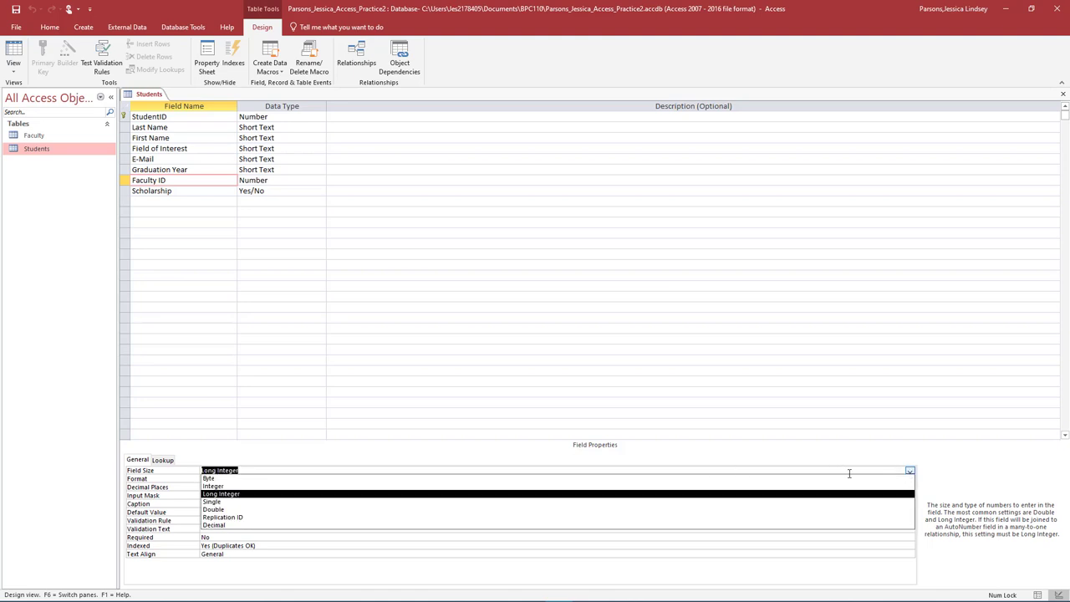
pyautogui.click(263, 509)
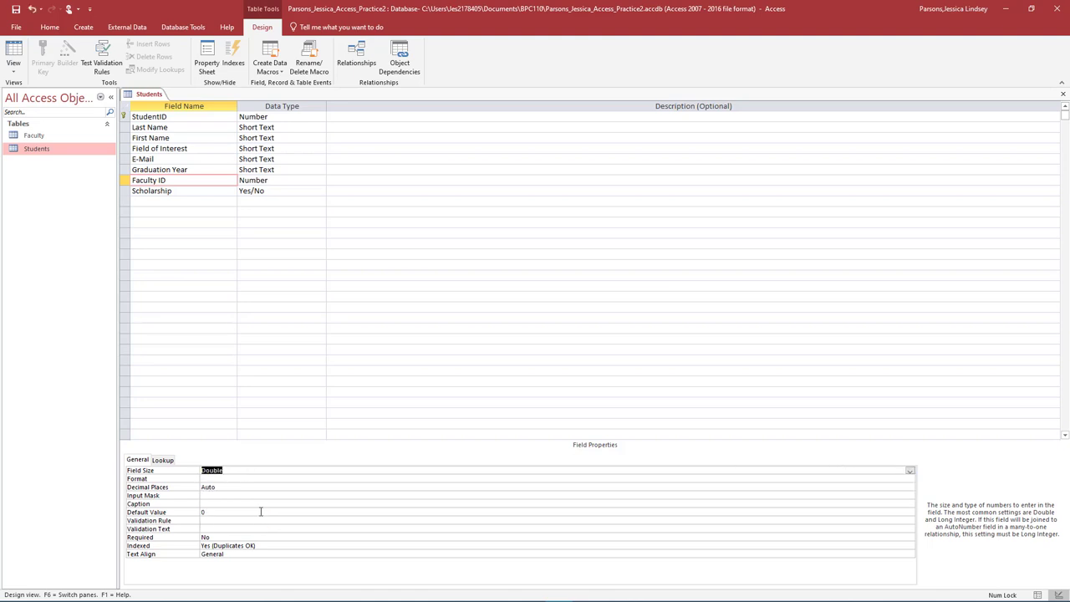
pyautogui.click(1062, 94)
pyautogui.click(496, 337)
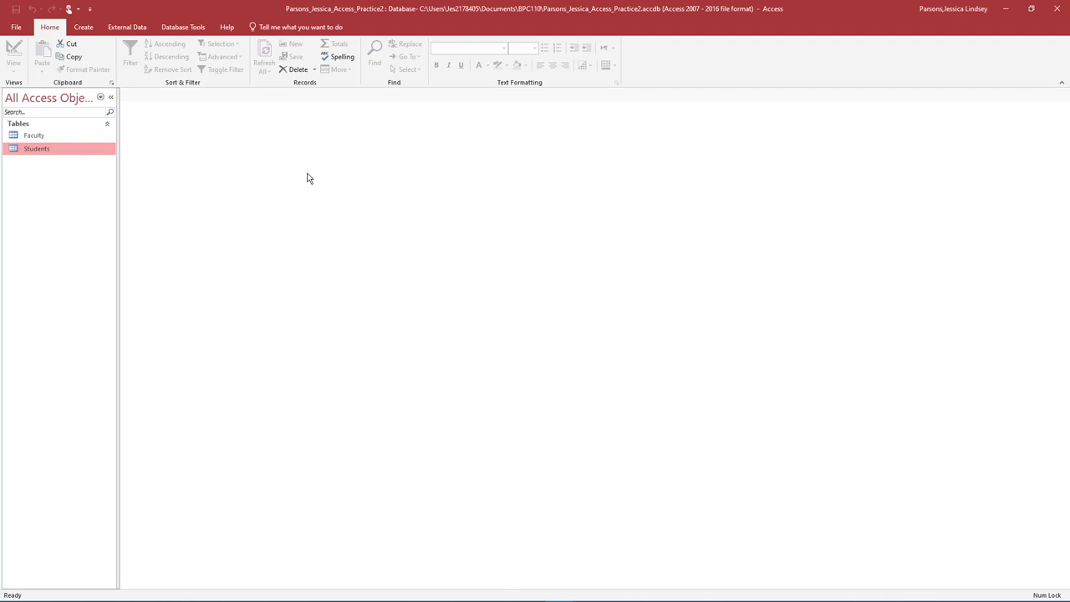
pyautogui.click(200, 27)
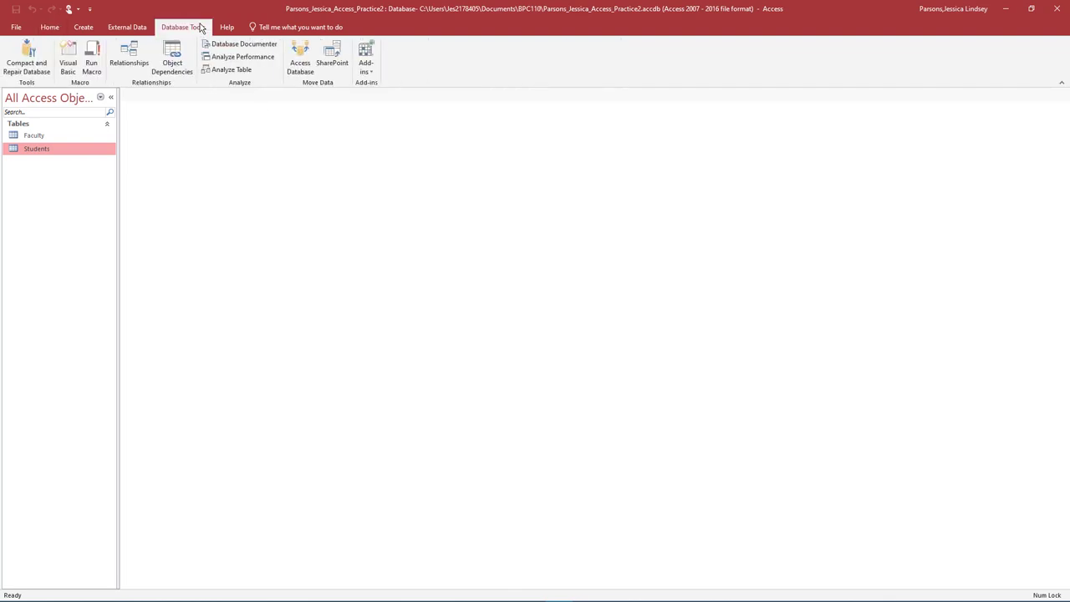
# Open Relationships and add the Faculty and Students tables to it
pyautogui.click(129, 58)
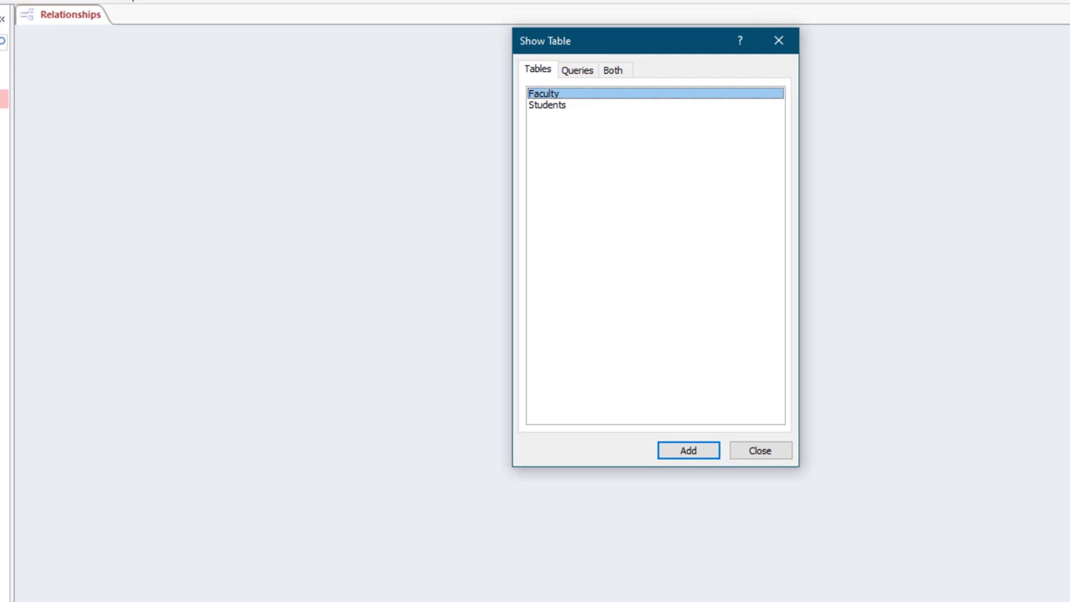
pyautogui.doubleClick(549, 97)
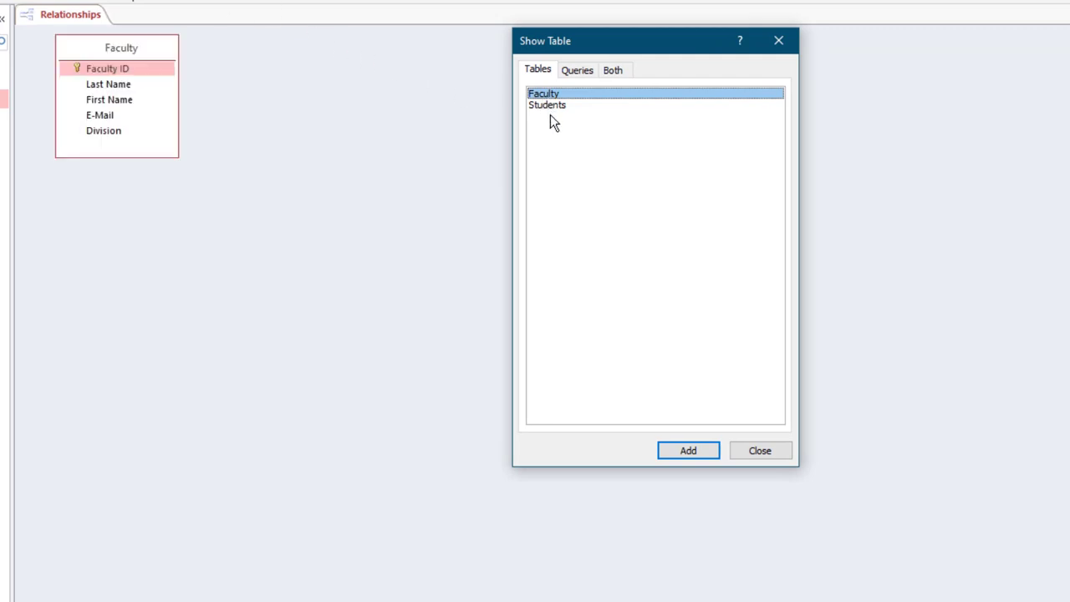
pyautogui.doubleClick(551, 106)
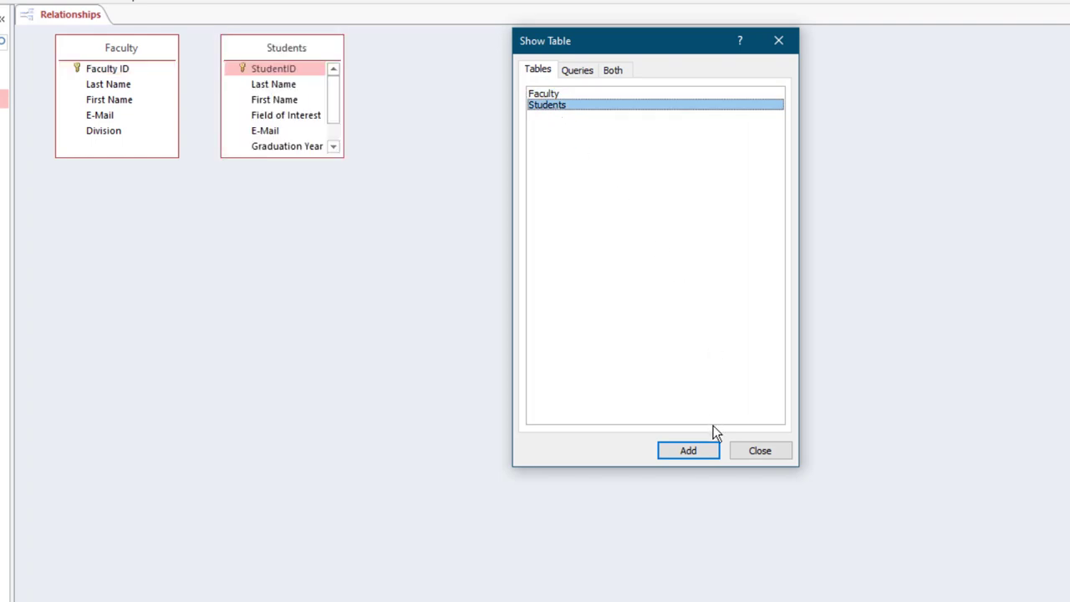
pyautogui.click(743, 452)
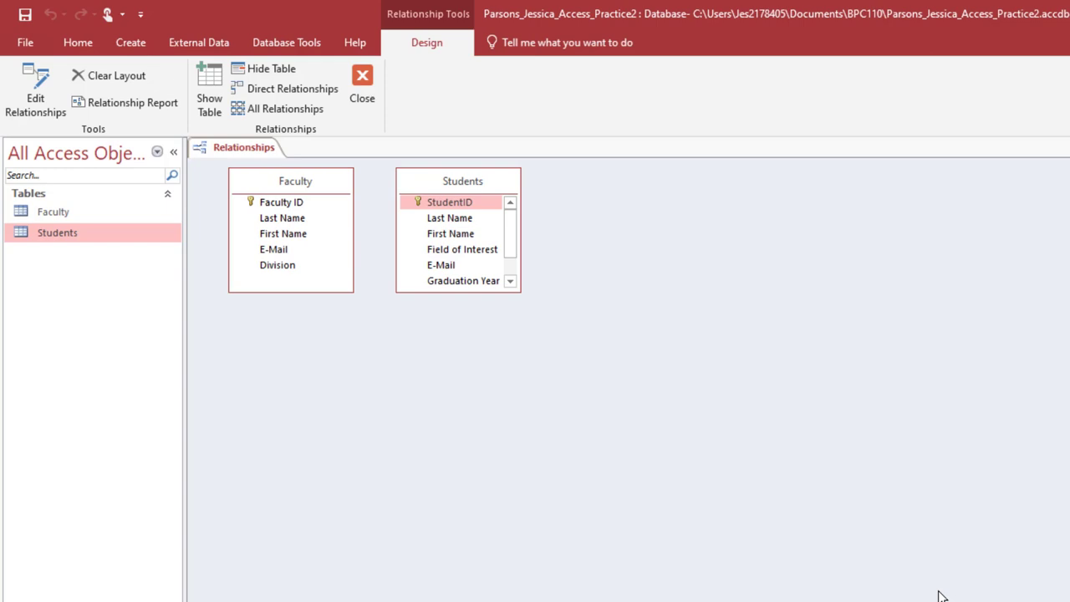
# Link Faculty ID in Faculty to Students' Faculty ID with referential integrity and cascade updates and deletes
pyautogui.click(289, 205)
pyautogui.moveTo(513, 231); pyautogui.dragTo(517, 255)
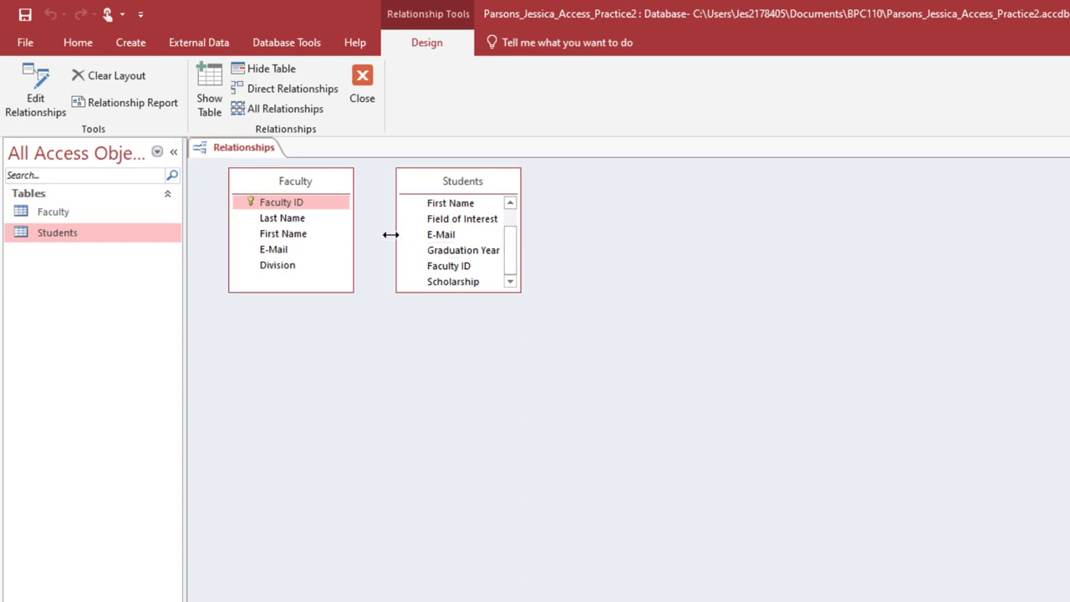
pyautogui.moveTo(297, 202); pyautogui.dragTo(444, 266)
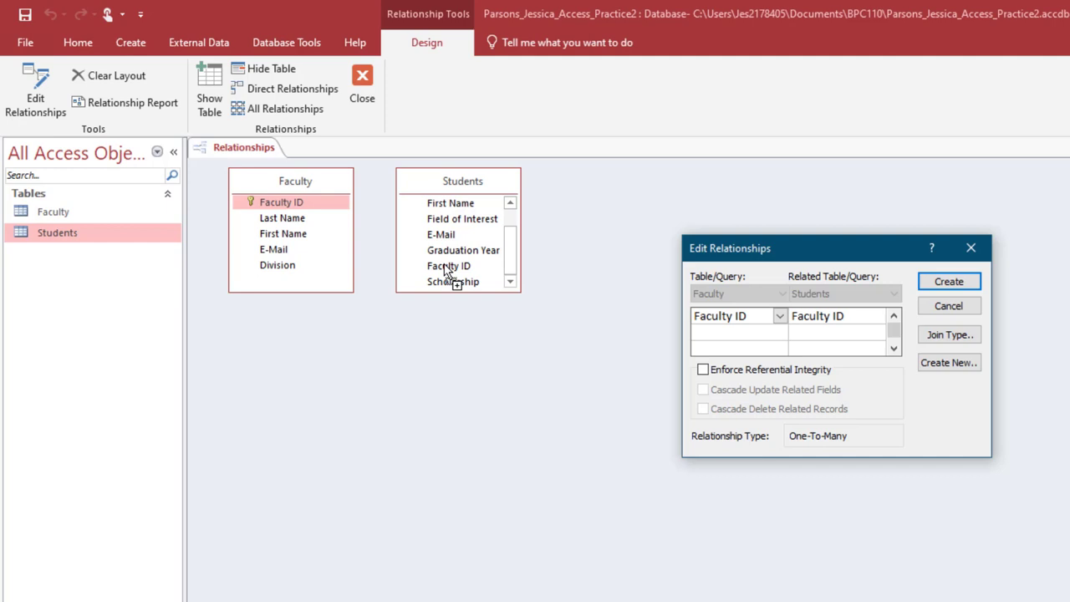
pyautogui.click(704, 369)
pyautogui.click(703, 390)
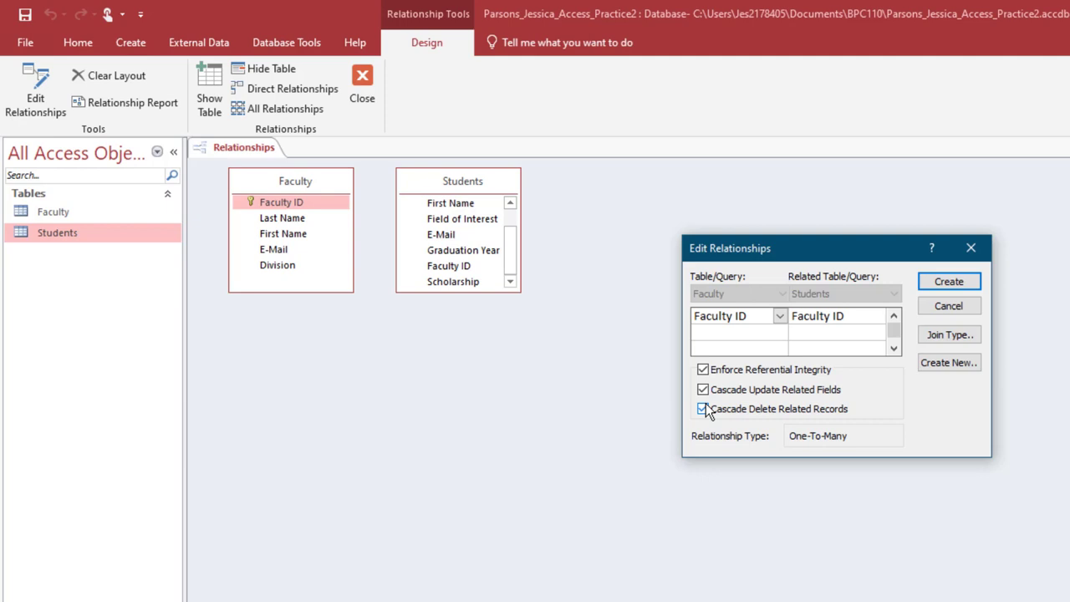
pyautogui.click(942, 283)
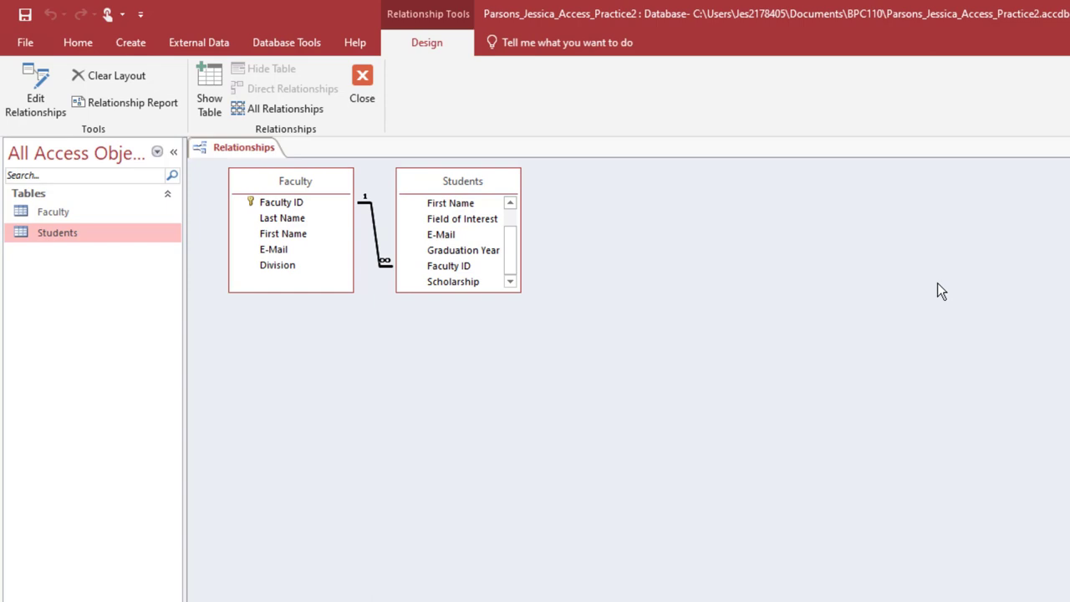
# Reopen the Faculty–Students relationship to verify its one-to-many settings, then close the Relationships window
pyautogui.doubleClick(376, 230)
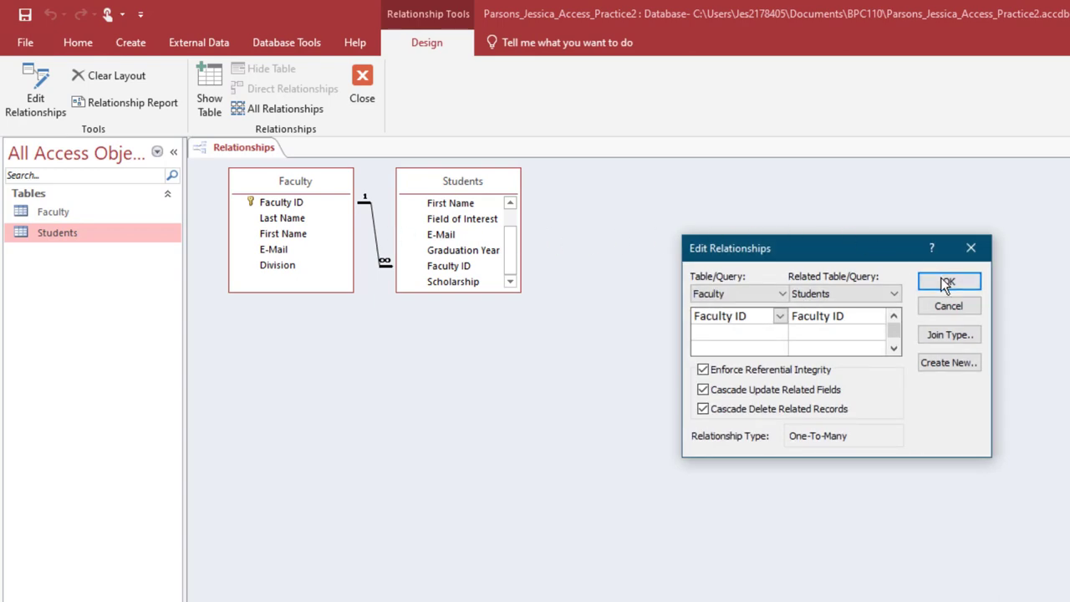
pyautogui.click(948, 281)
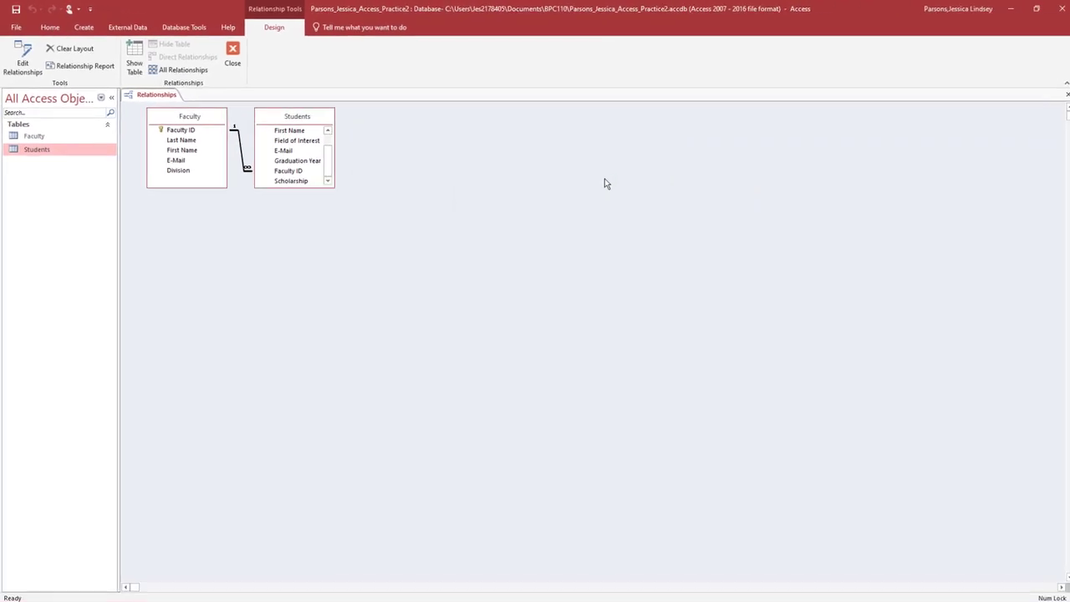
pyautogui.click(1062, 93)
# Save the relationships layout, close the Access_Practice2 database and exit Access
pyautogui.click(494, 337)
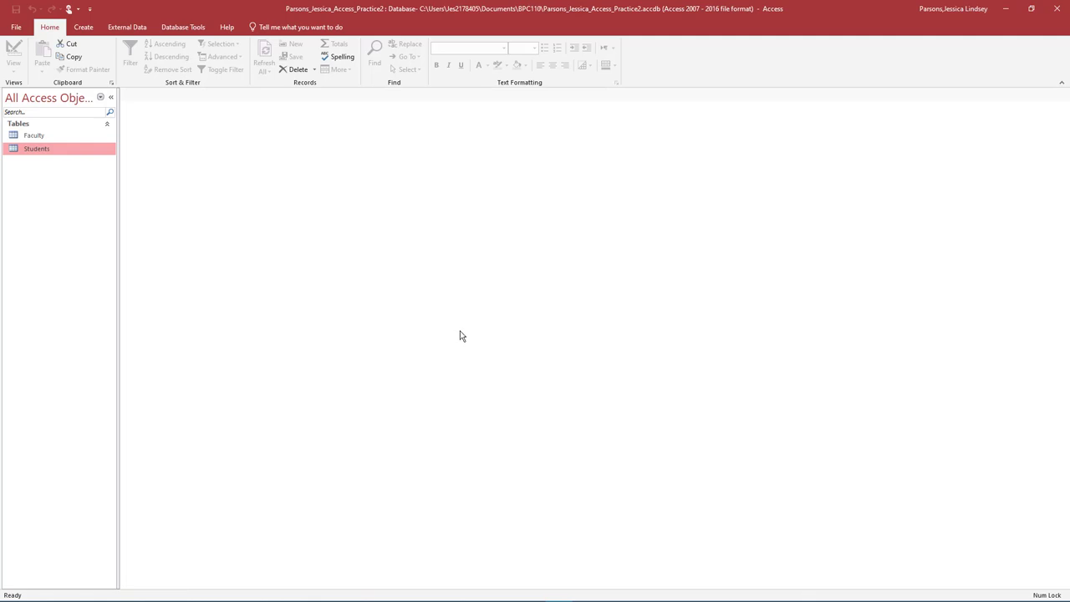
pyautogui.click(17, 28)
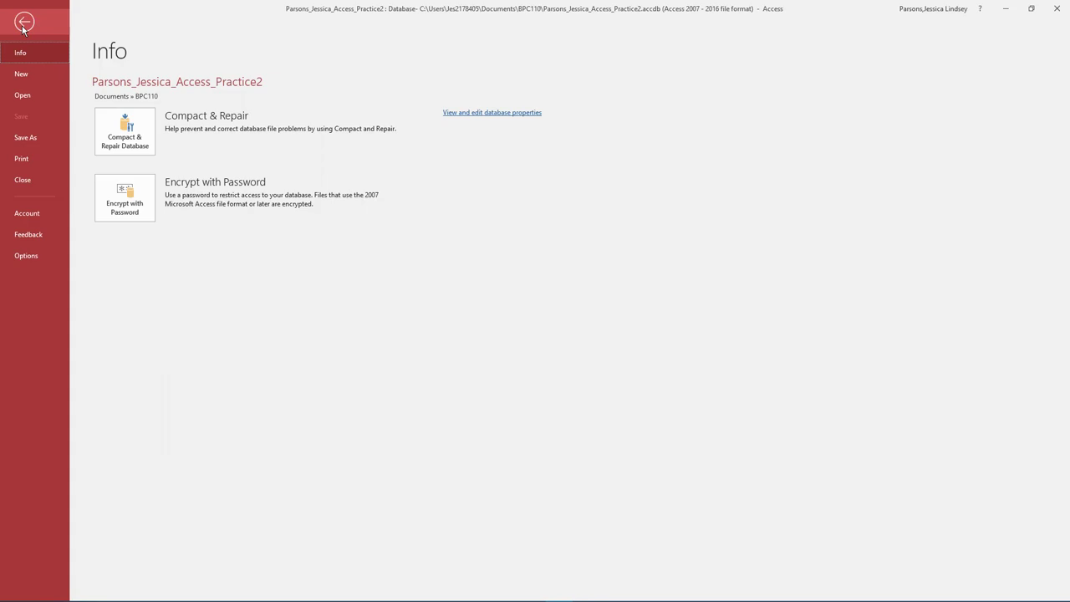
pyautogui.click(23, 179)
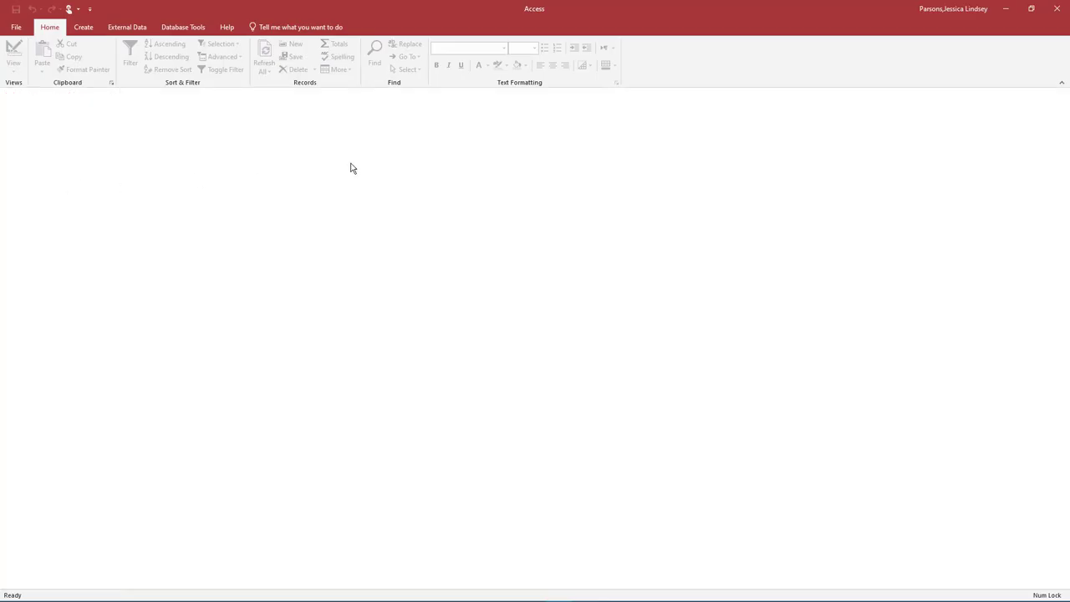
pyautogui.click(1057, 8)
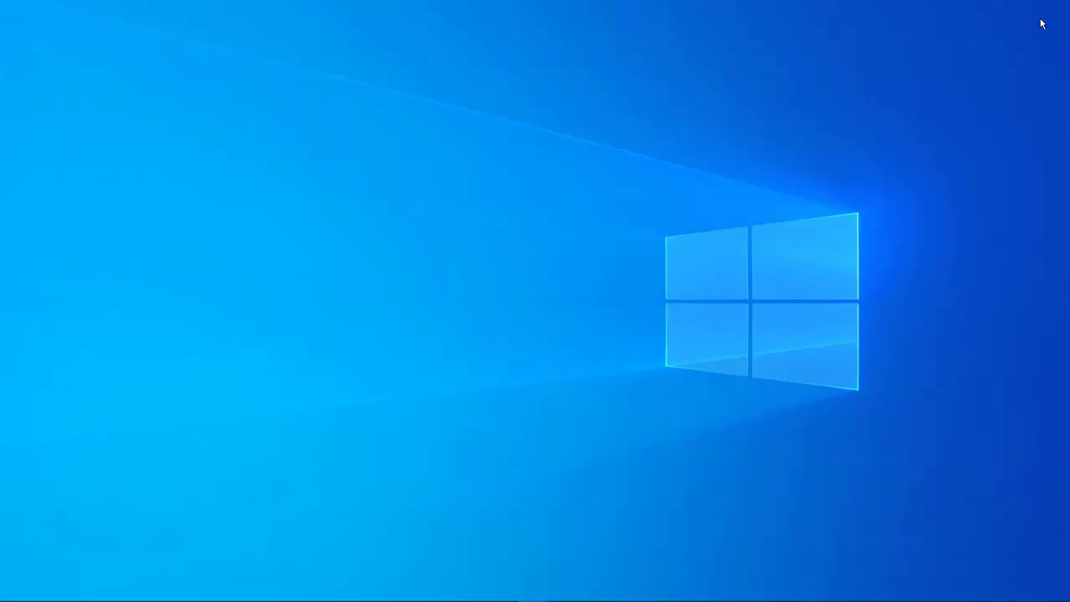